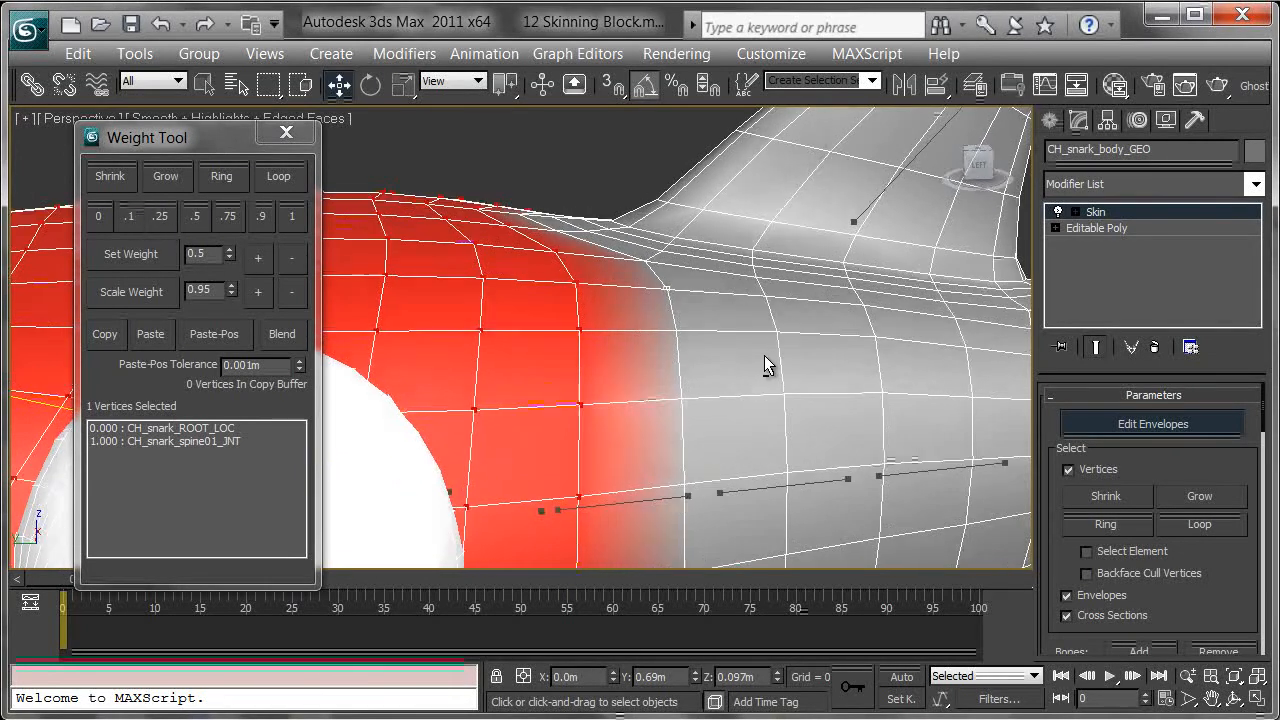
Display the CH_snark_spine01_JNT weights on the body and examine the underside around the fins for stray weighted vertices
scroll(769, 352, down, 5)
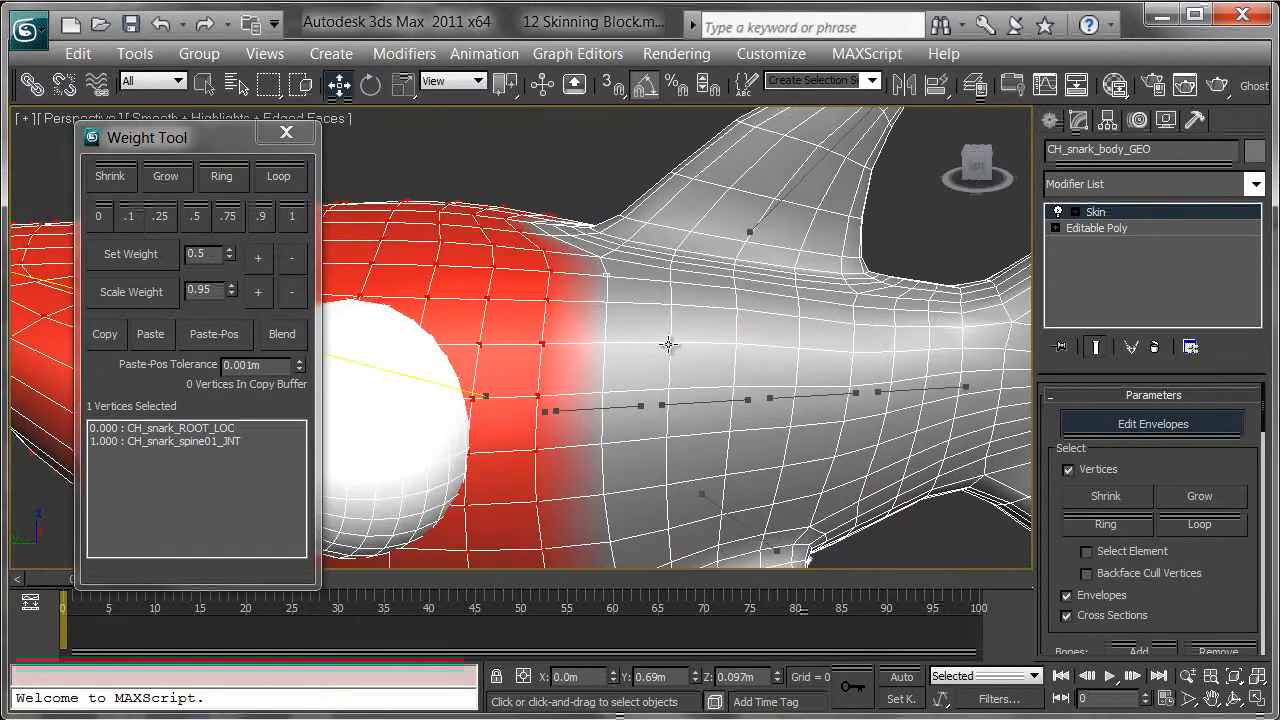
middle_drag(649, 345, 726, 301)
scroll(698, 359, down, 3)
alt+middle_drag(687, 382, 685, 353)
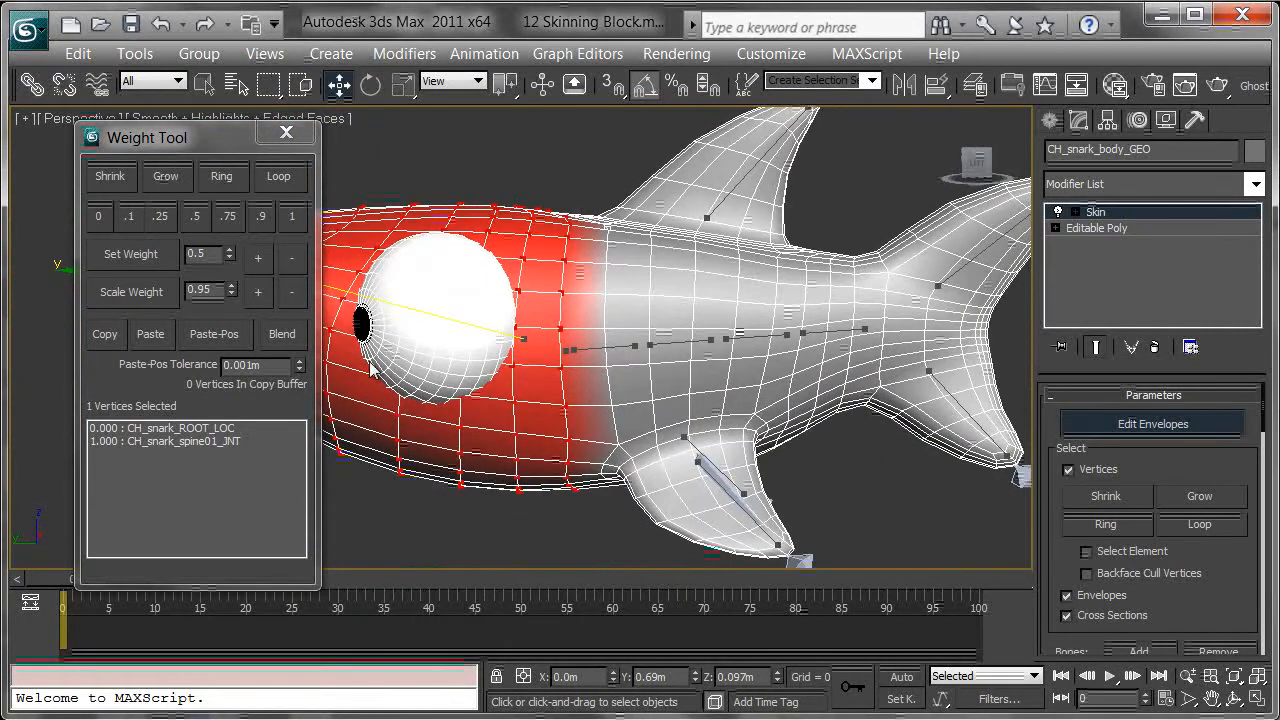
alt+middle_drag(527, 351, 320, 383)
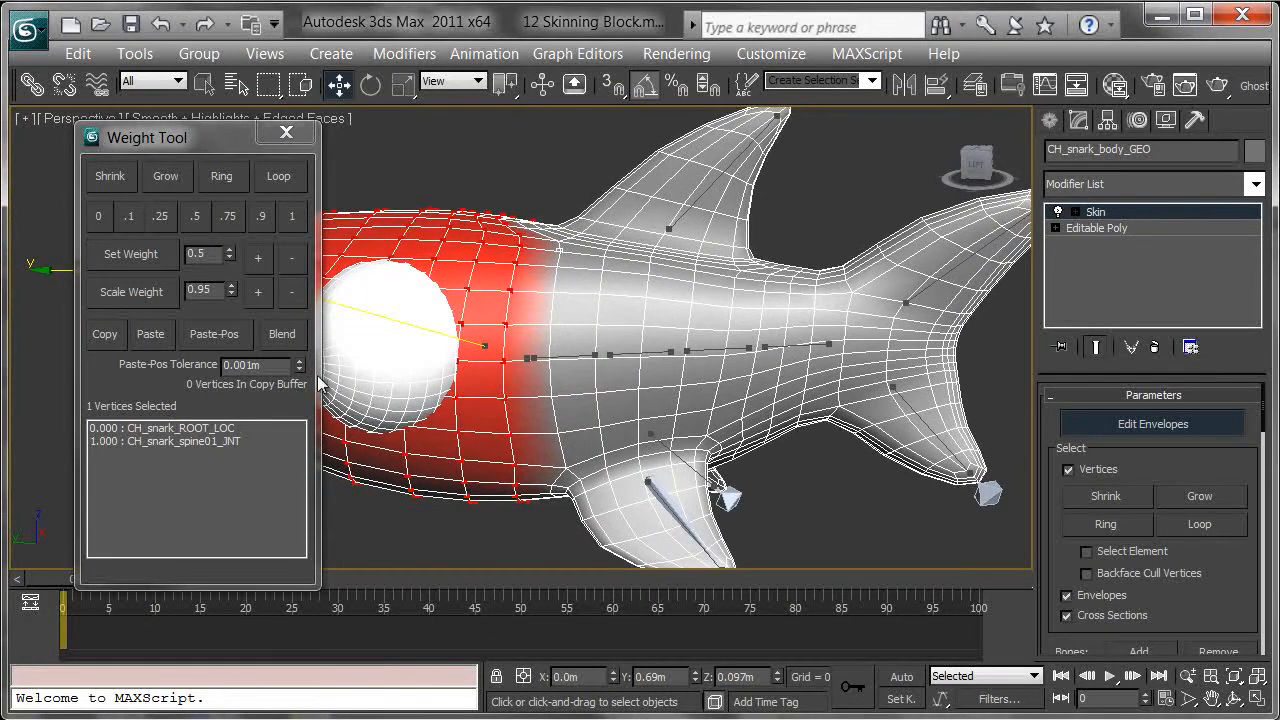
click(183, 443)
alt+middle_drag(657, 390, 674, 364)
scroll(674, 364, up, 3)
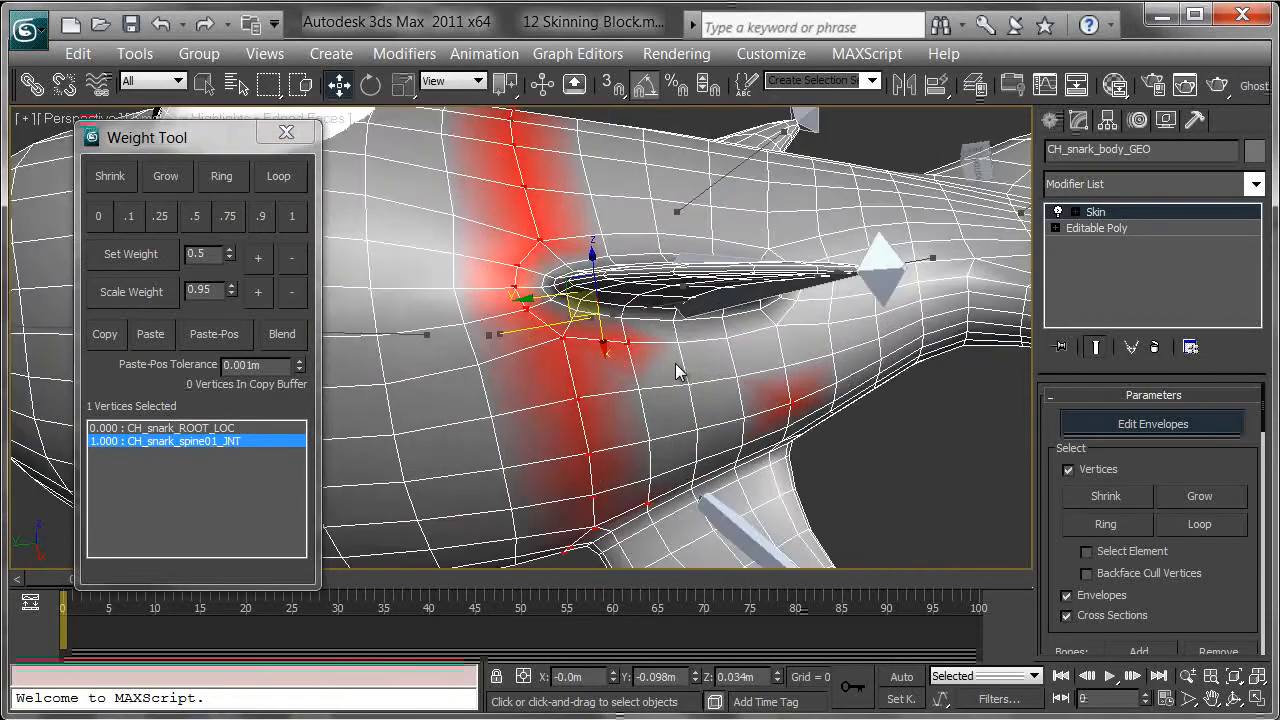
alt+middle_drag(774, 402, 687, 368)
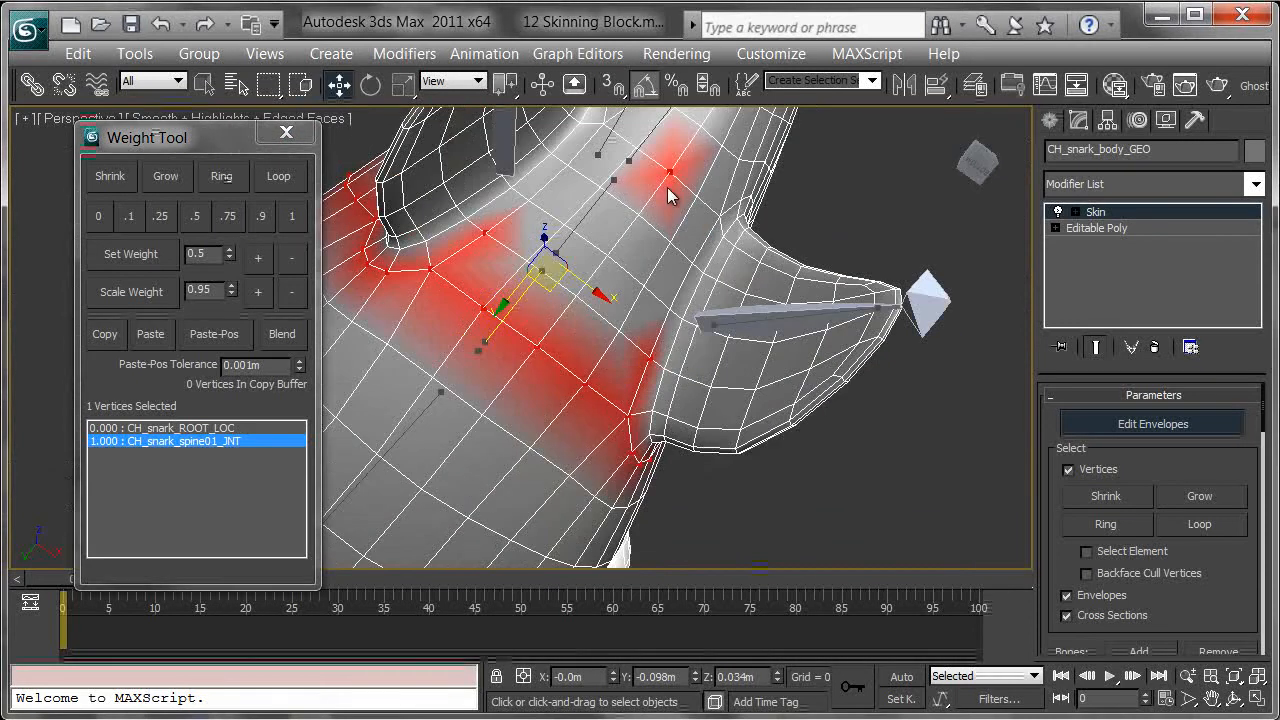
middle_drag(667, 187, 642, 236)
mouse_move(575, 258)
alt+middle_down()
mouse_move(630, 294)
mouse_move(577, 266)
alt+middle_up()
scroll(577, 266, up, 4)
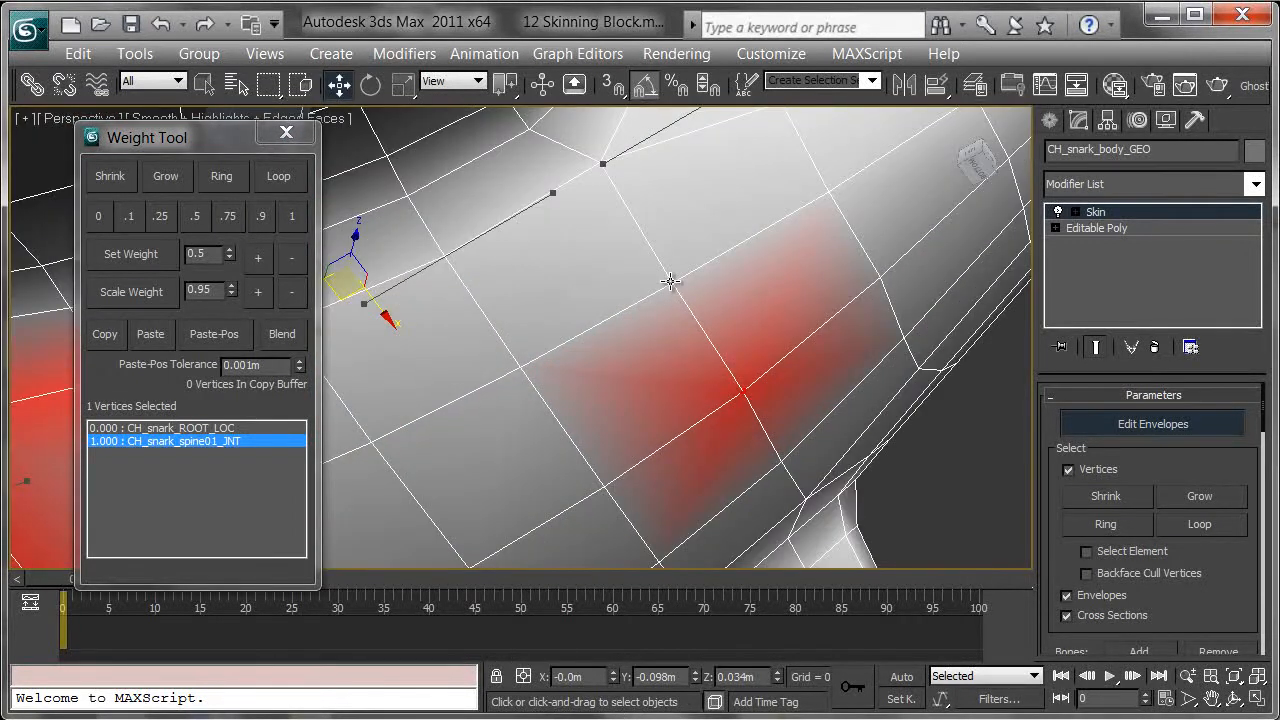
Reassign the isolated spine01 vertex on the fish's underside to CH_snark_spine03_JNT with a weight of 1
click(670, 282)
click(222, 454)
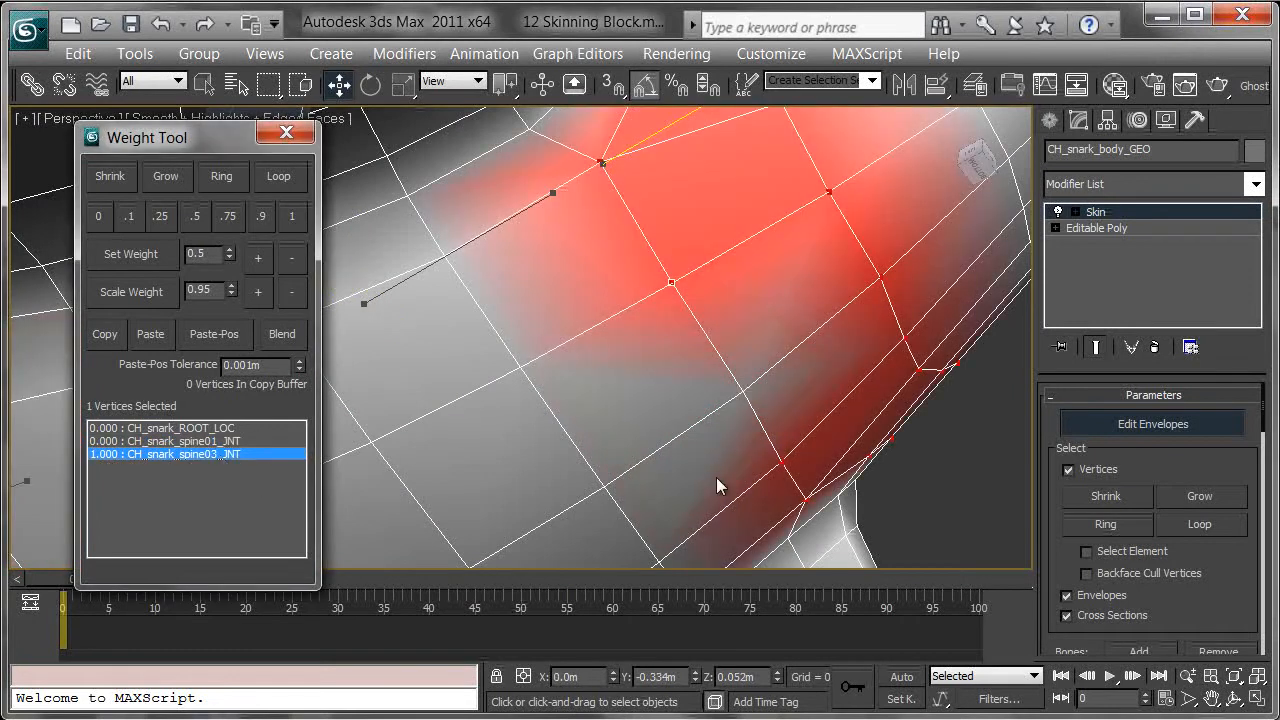
click(746, 395)
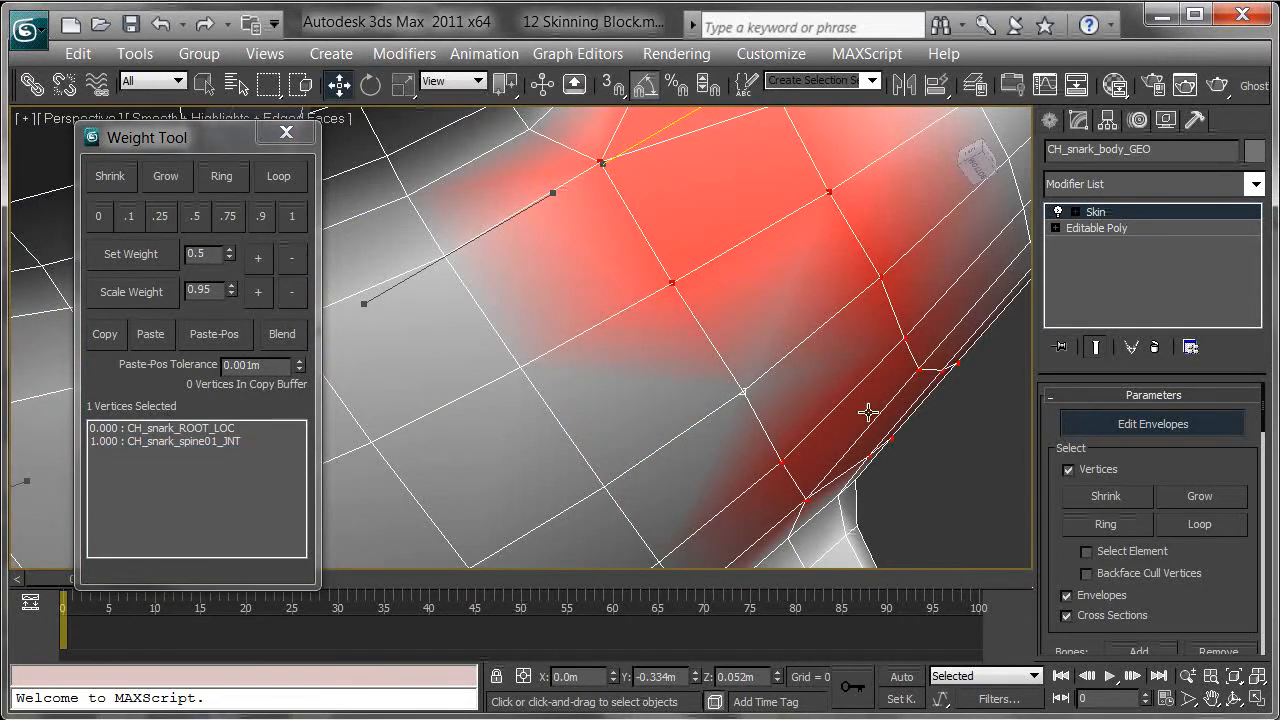
alt+middle_drag(680, 410, 800, 366)
scroll(671, 438, down, 3)
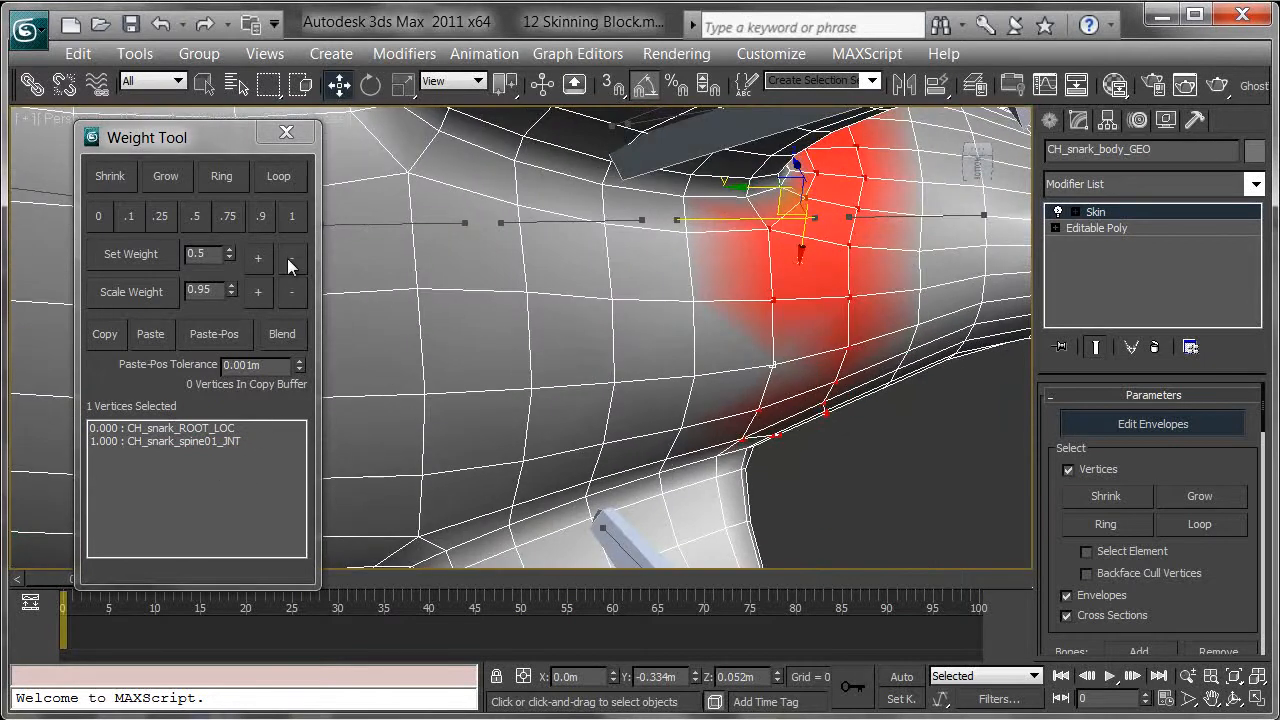
click(292, 217)
Reassign the stray spine01 vertices beside the pectoral fins on the underside to CH_snark_spine02_JNT with a weight of 1
alt+middle_drag(878, 311, 403, 323)
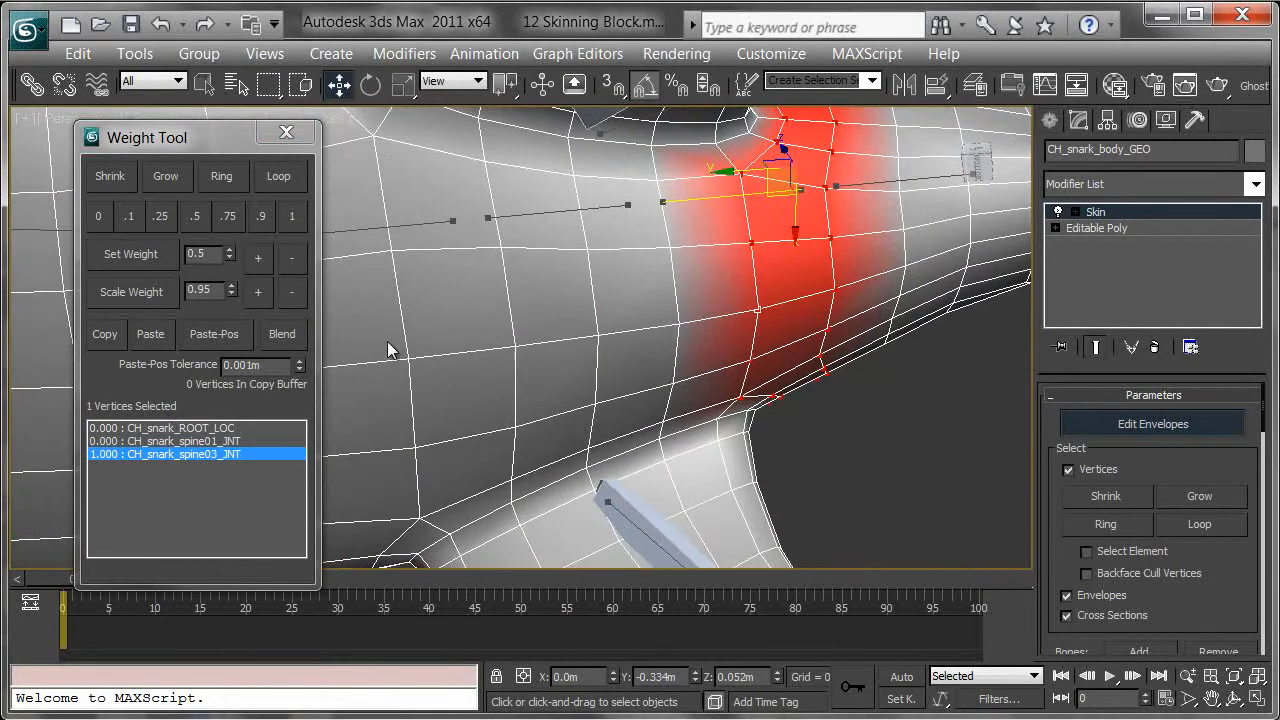
click(250, 441)
alt+middle_drag(520, 340, 673, 257)
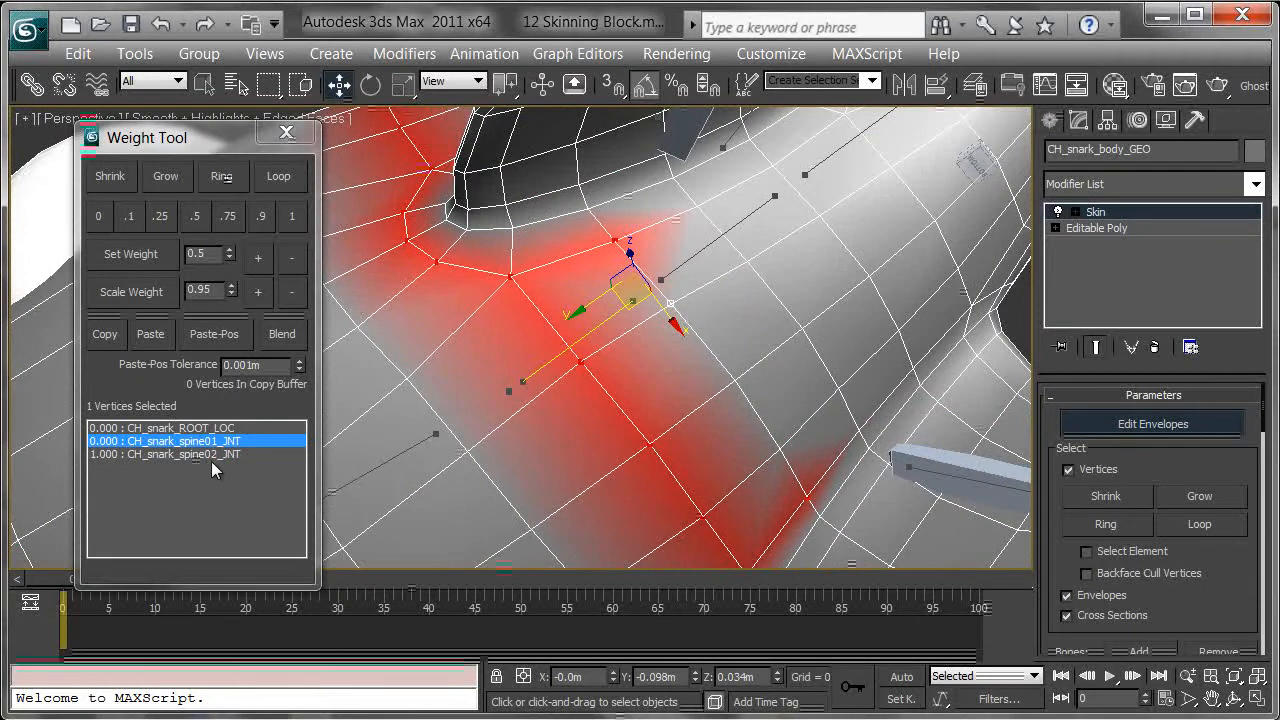
click(207, 456)
click(618, 239)
alt+middle_drag(735, 400, 772, 268)
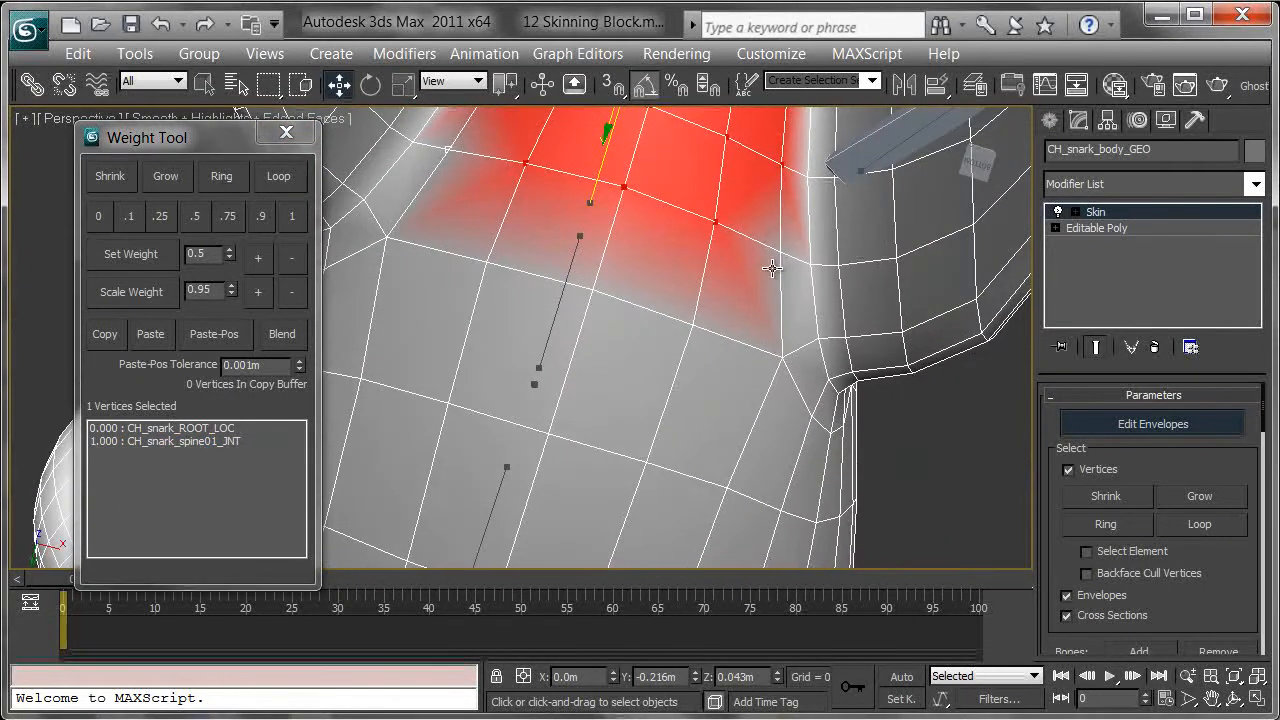
click(291, 224)
alt+middle_drag(600, 286, 670, 320)
Select the full vertex loop directly in front of the spine01 band and give it a CH_snark_spine01_JNT weight of 0.5
click(236, 442)
alt+middle_drag(542, 418, 523, 291)
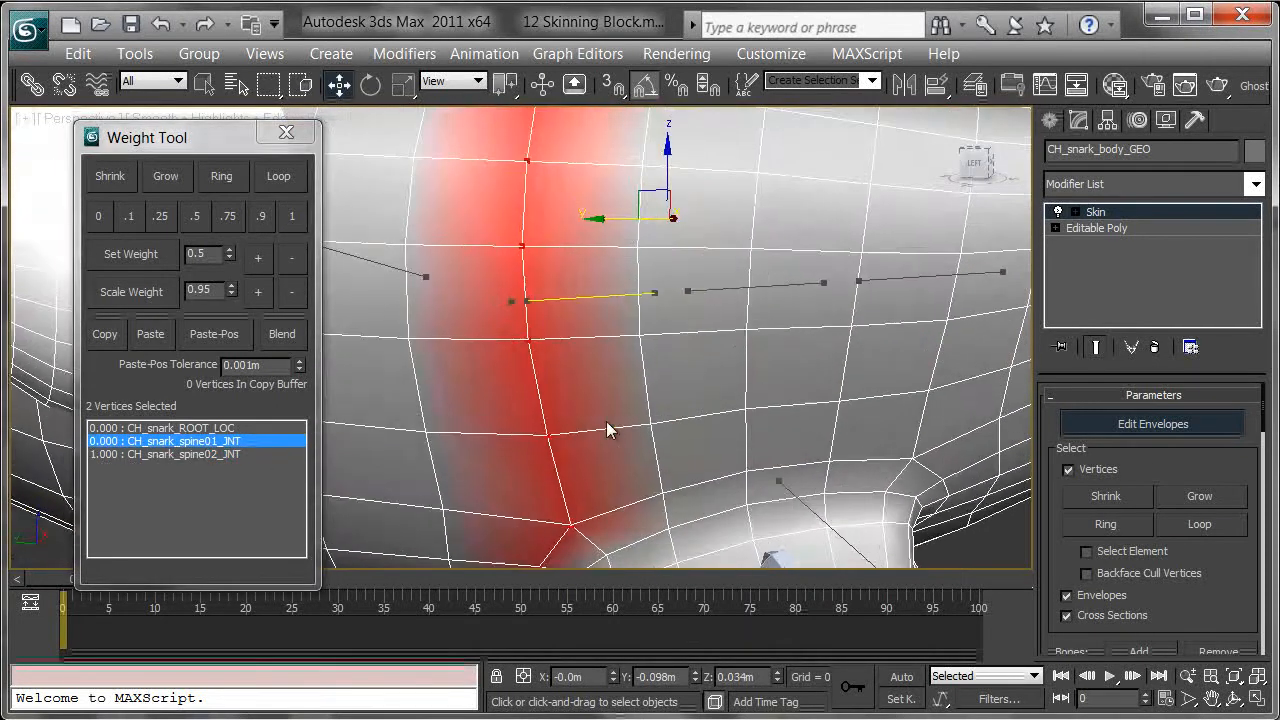
scroll(556, 398, down, 5)
alt+middle_drag(556, 398, 557, 404)
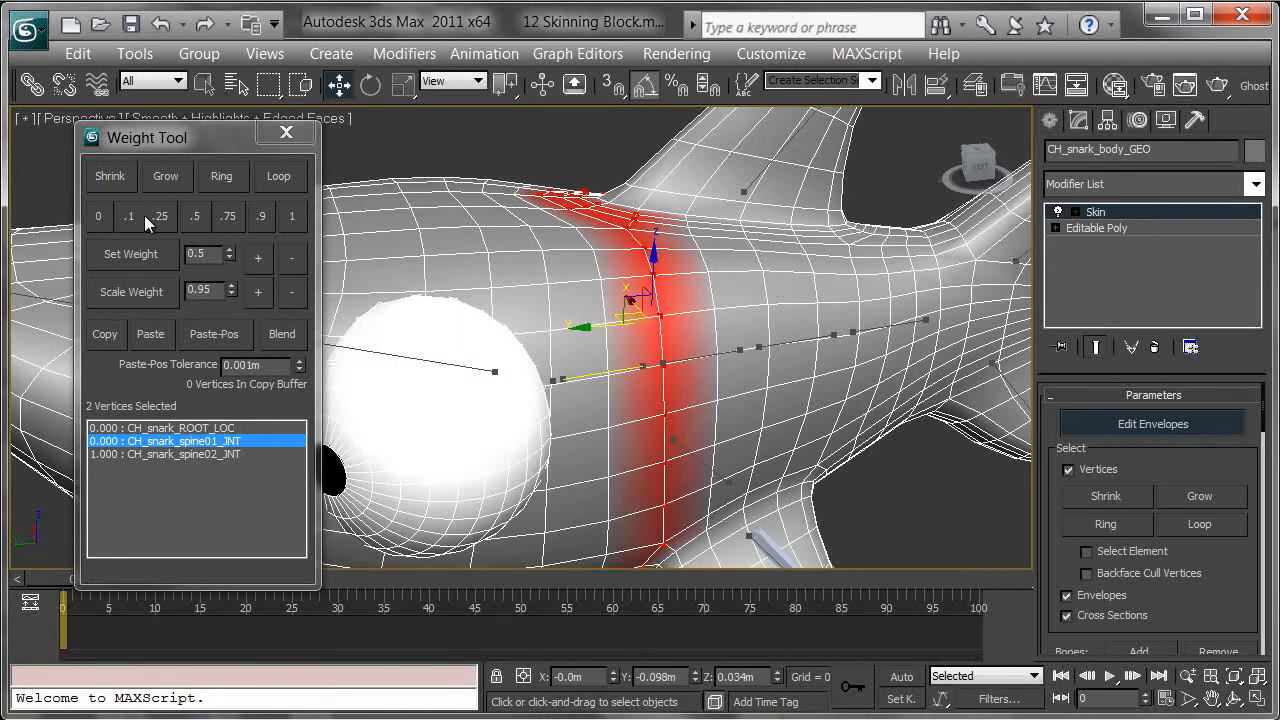
alt+middle_drag(455, 387, 590, 278)
click(566, 260)
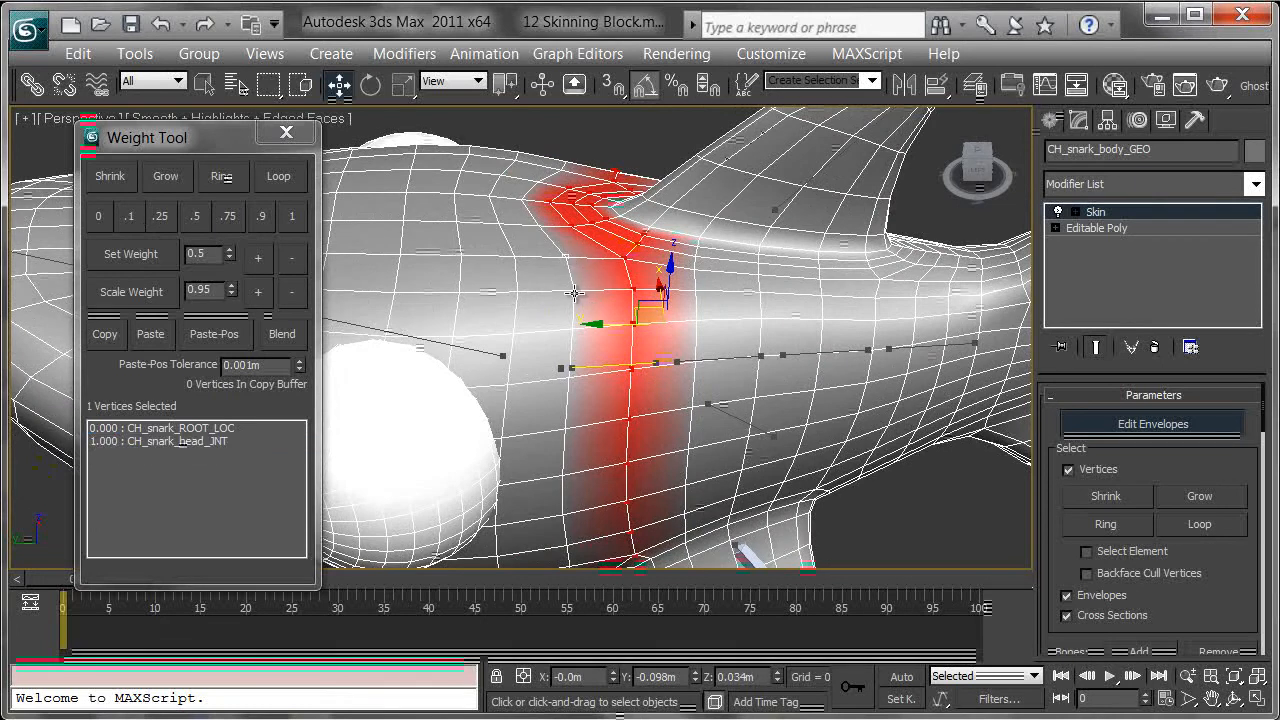
alt+middle_drag(610, 311, 617, 305)
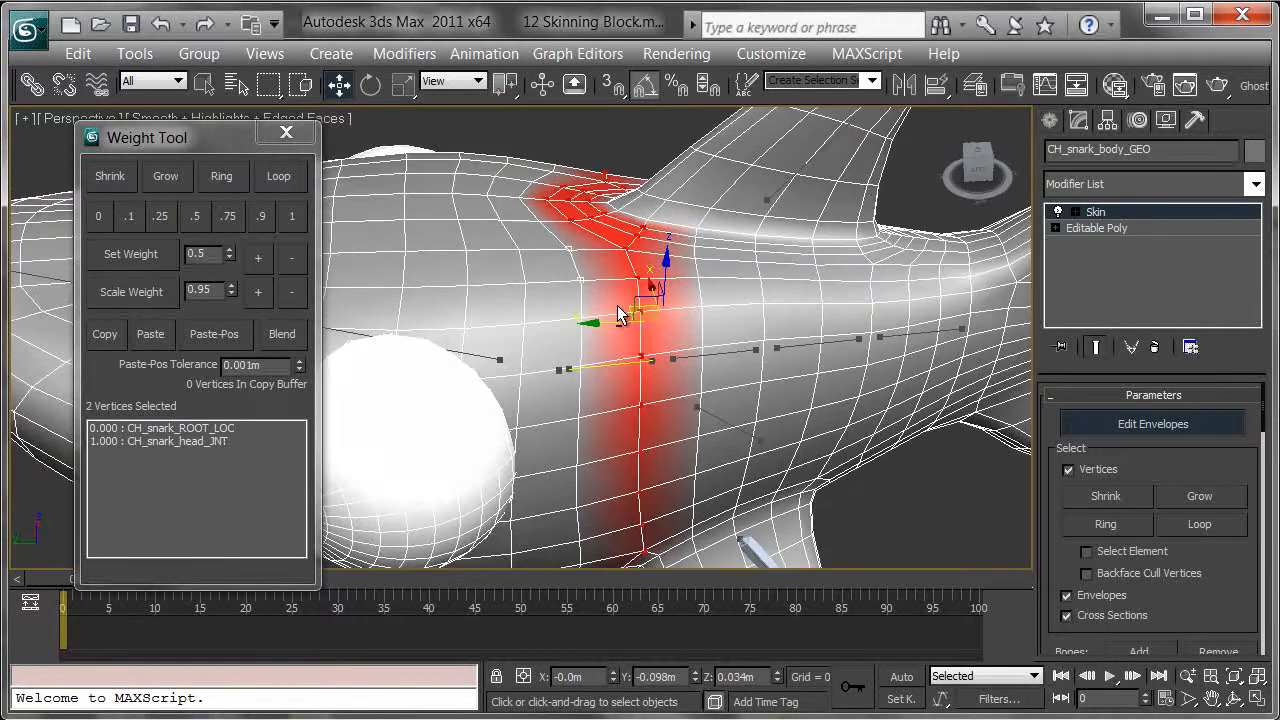
click(291, 184)
alt+middle_drag(361, 236, 580, 355)
alt+middle_drag(599, 193, 622, 306)
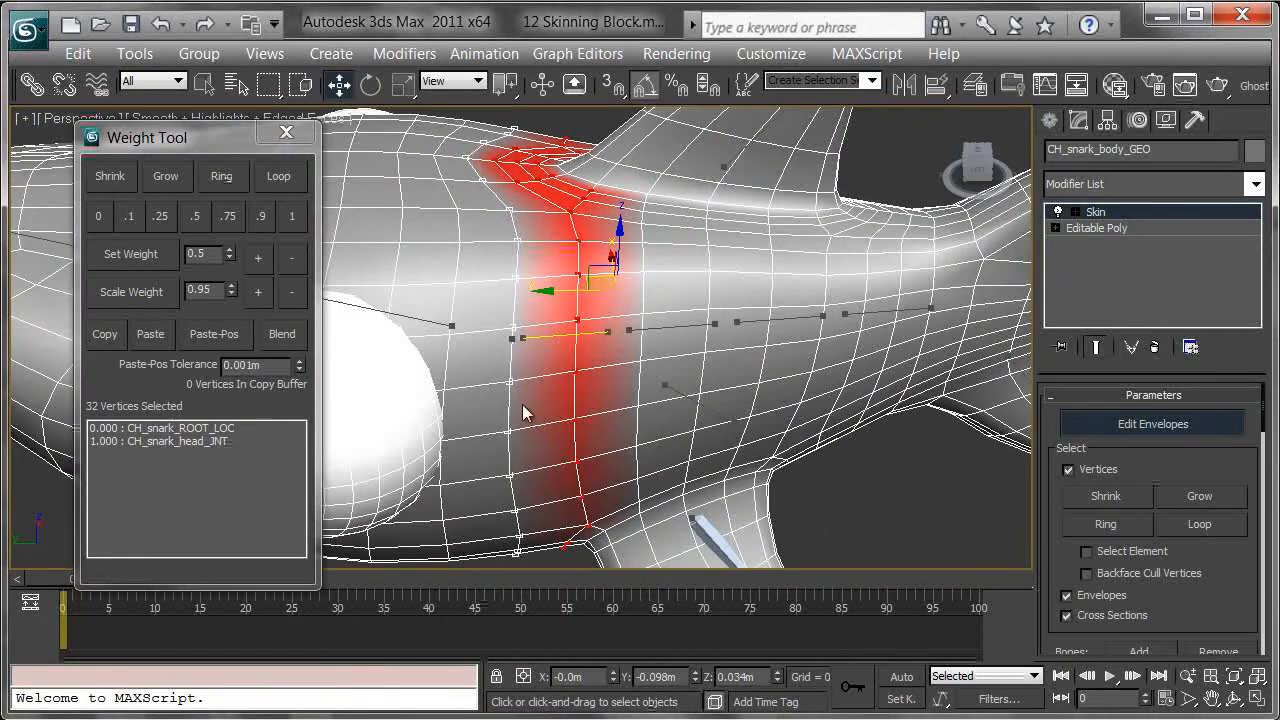
alt+middle_drag(573, 318, 576, 304)
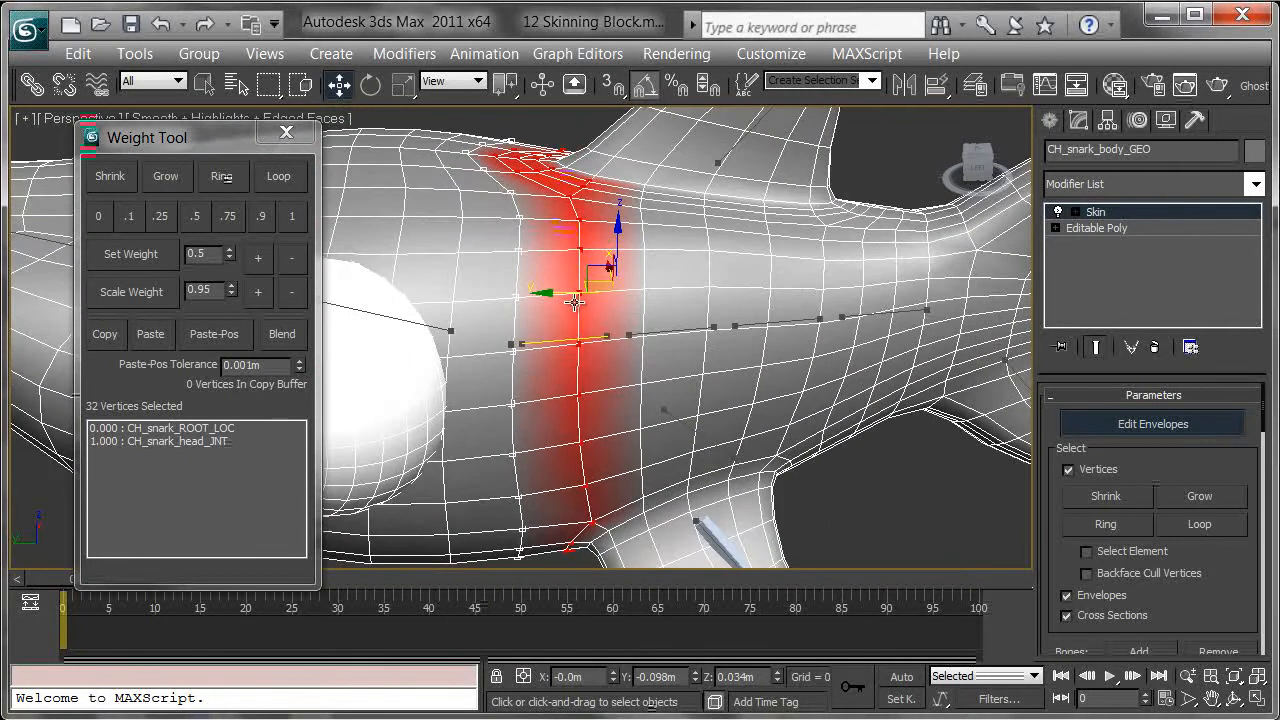
click(197, 216)
alt+middle_drag(441, 329, 433, 304)
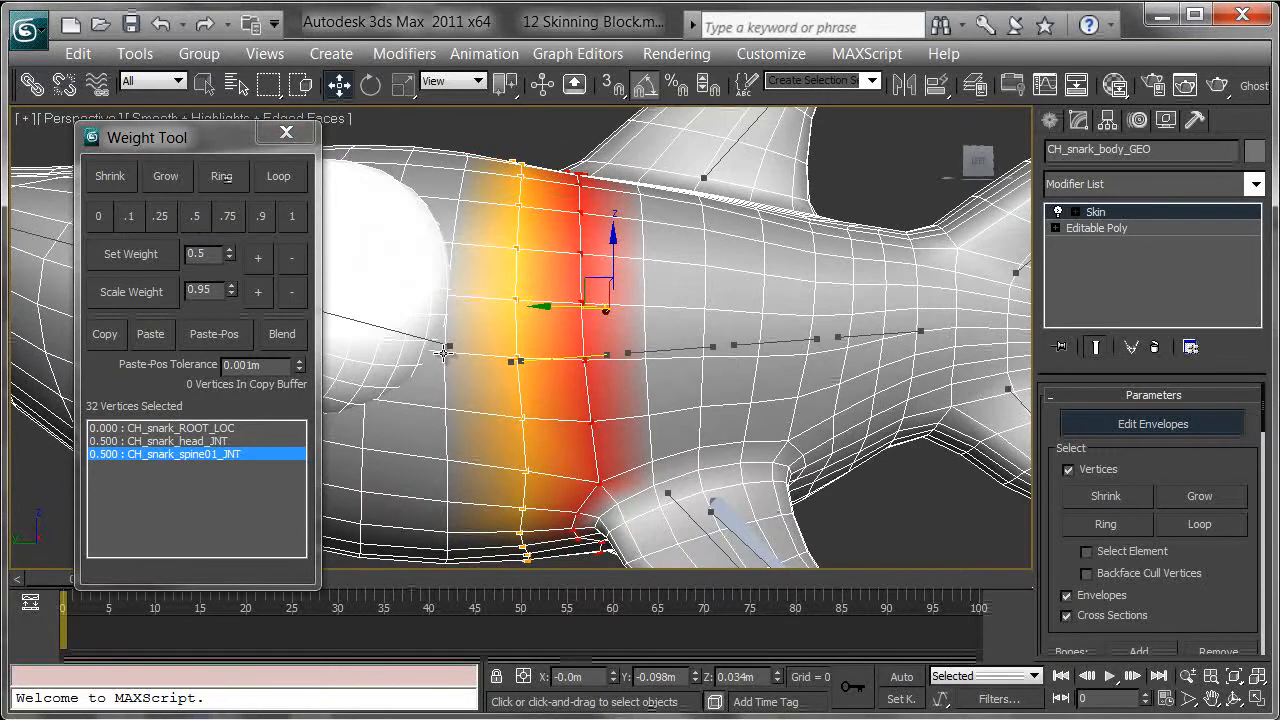
Select the next vertex loop toward the head, at the back of the eyes, and set its spine01 weight to 0.25
click(445, 352)
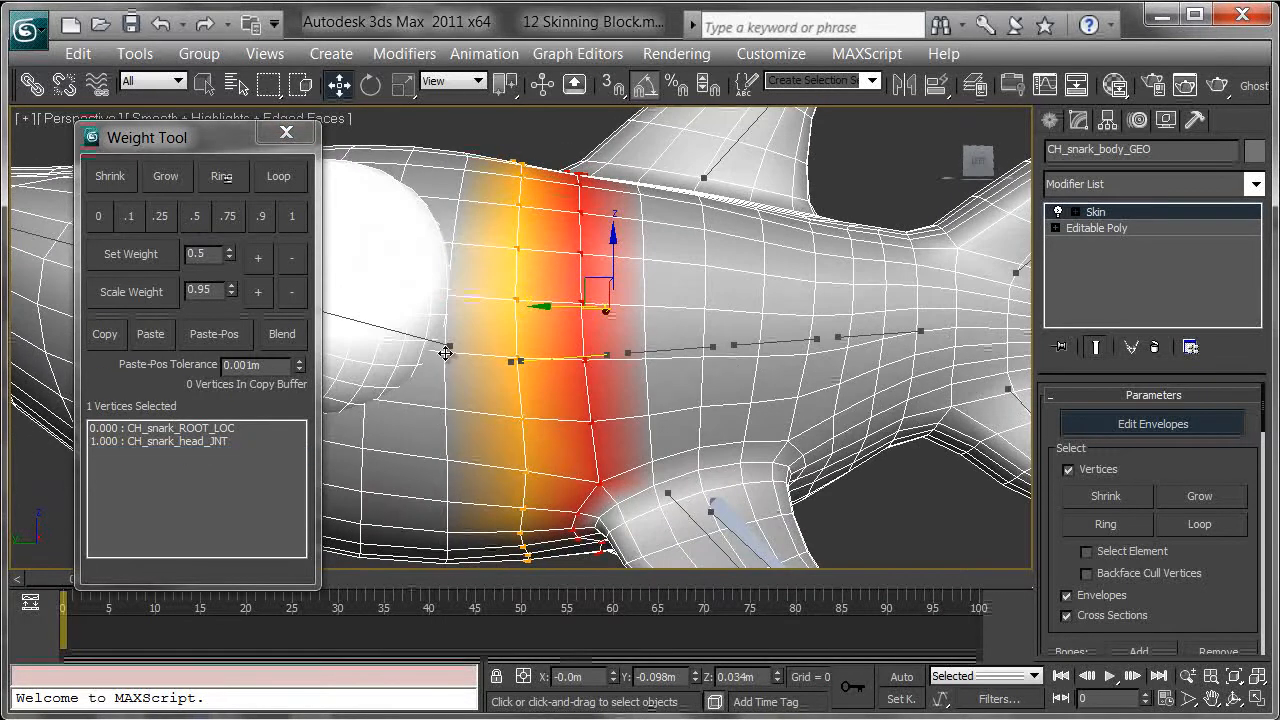
ctrl+click(447, 408)
alt+middle_drag(447, 408, 513, 430)
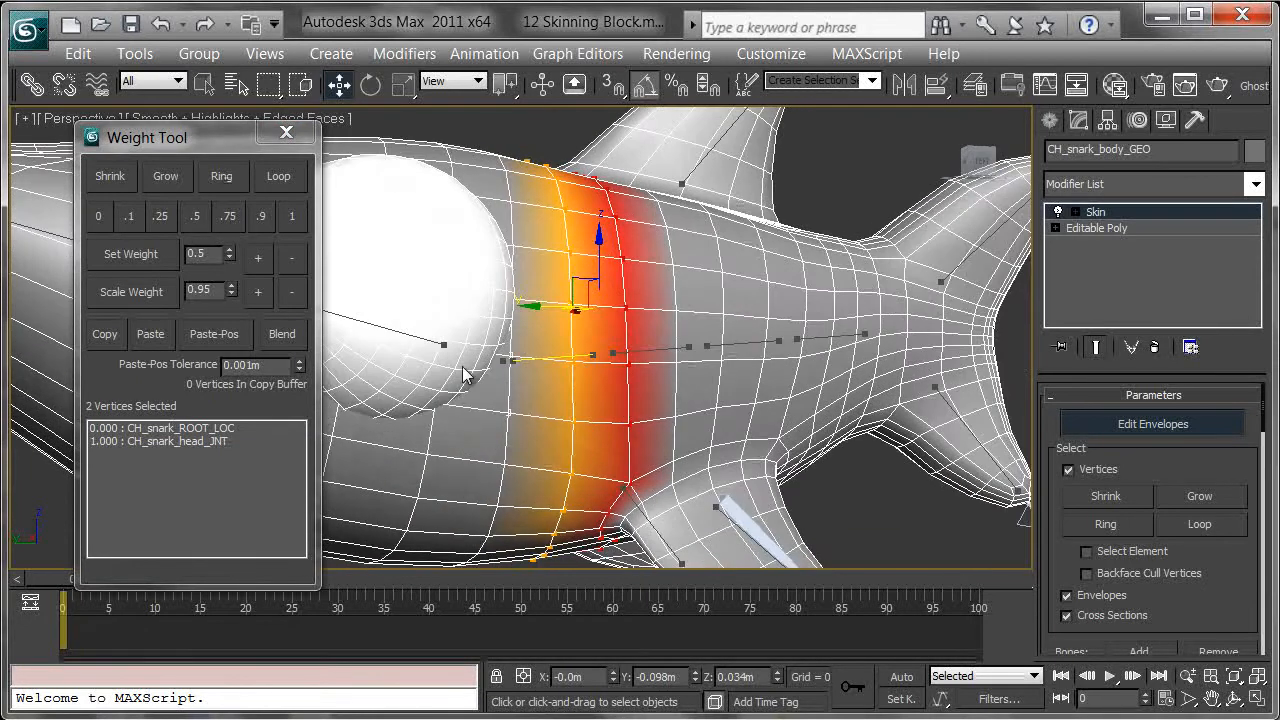
click(279, 180)
click(160, 216)
Select the following loop forward, running beneath the eyes, and set its spine01 weight to 0.1
alt+middle_drag(520, 300, 567, 322)
click(567, 322)
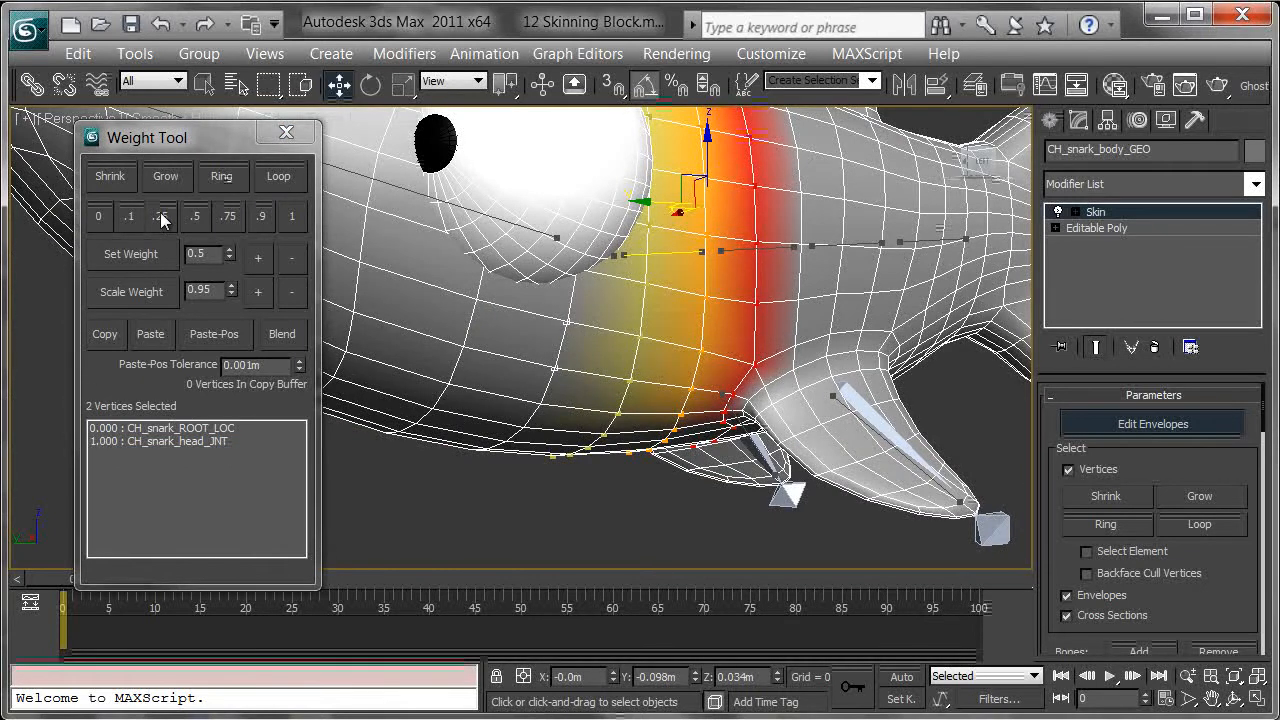
click(279, 177)
click(129, 216)
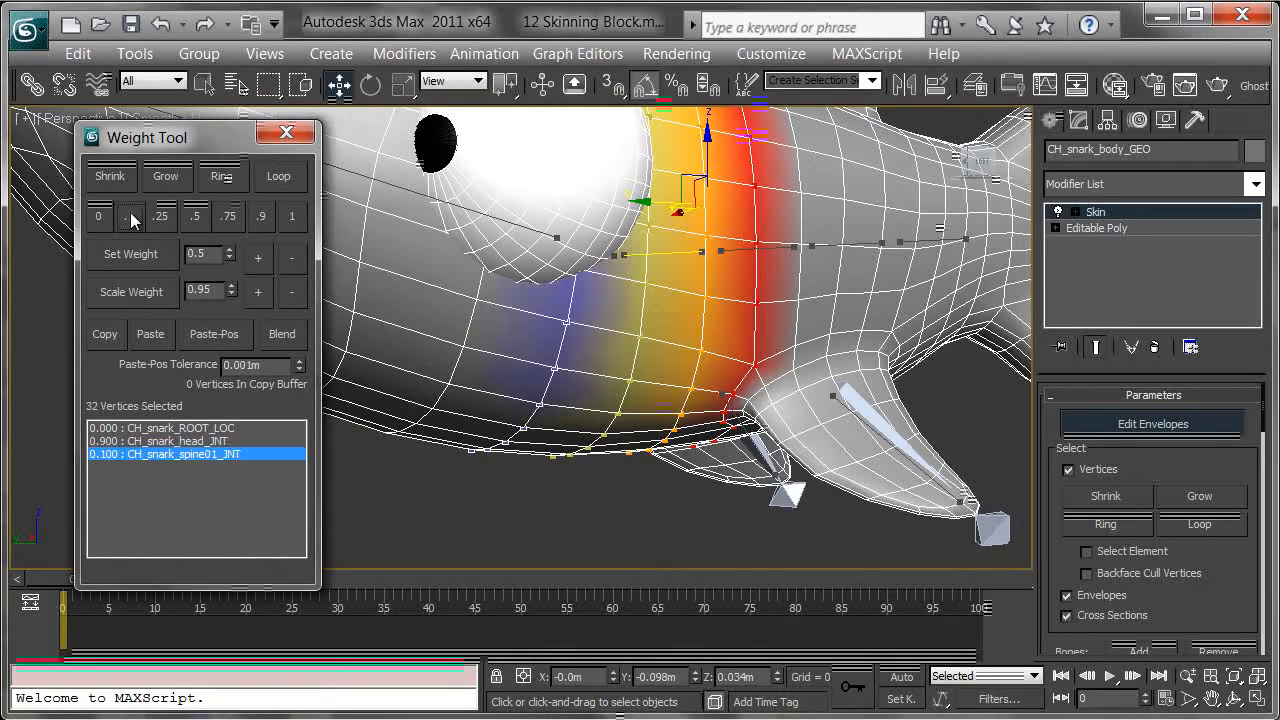
Exit envelope editing and select the CH_snark_head_JNT bone inside the body, using wireframe display only while picking it
alt+middle_drag(700, 360, 557, 445)
scroll(632, 258, down, 3)
alt+middle_drag(628, 300, 600, 311)
middle_drag(602, 370, 693, 258)
click(1150, 423)
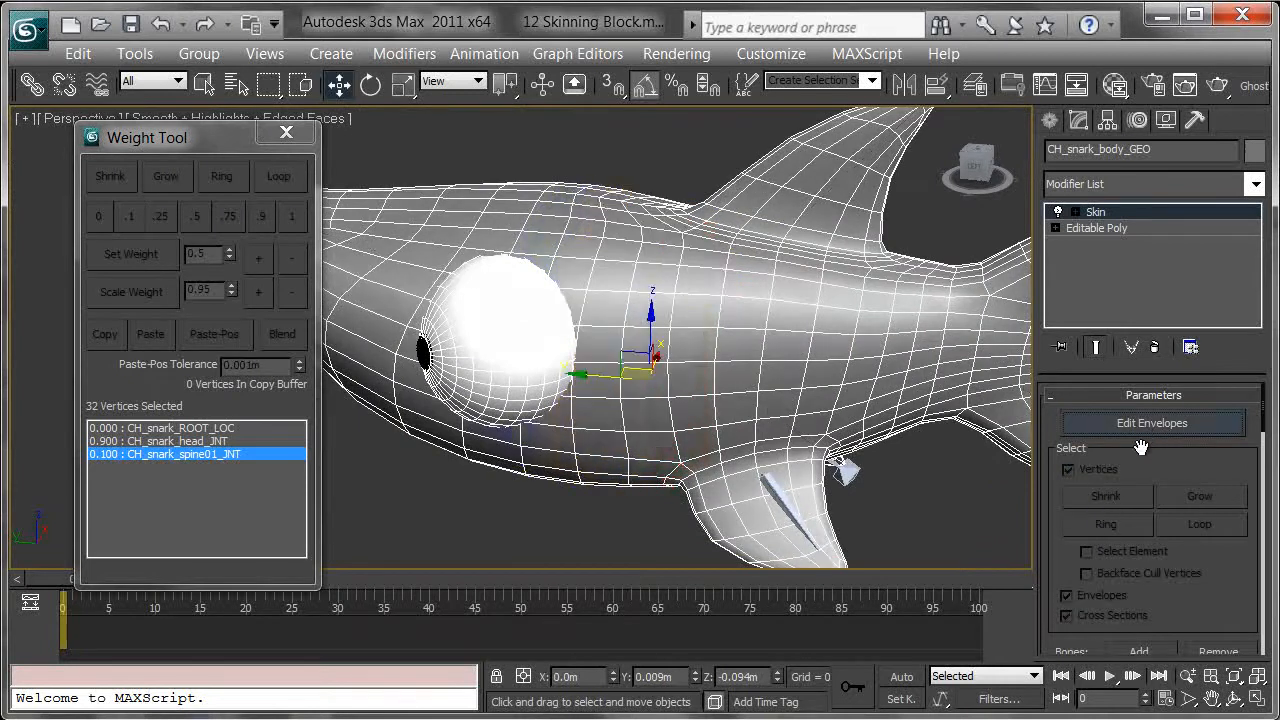
middle_drag(710, 395, 834, 393)
key(F3)
scroll(812, 384, up, 3)
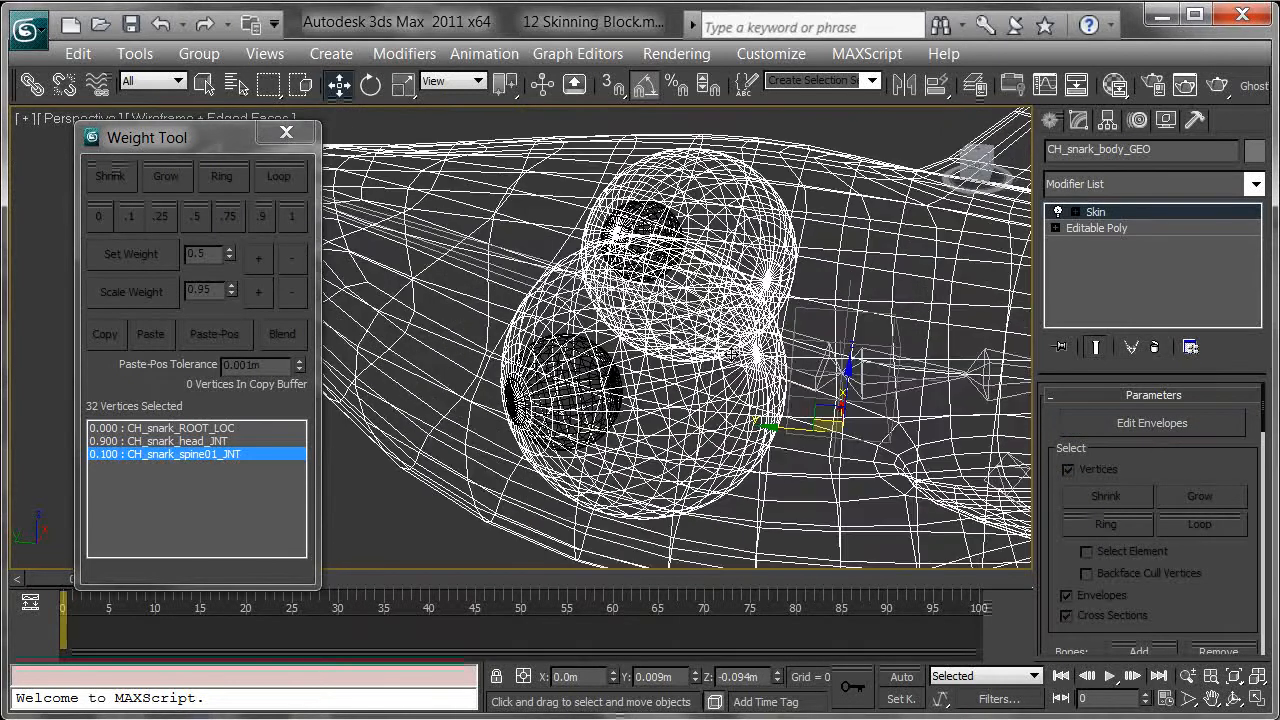
click(512, 278)
alt+middle_drag(512, 278, 620, 302)
mouse_move(720, 300)
middle_down()
mouse_move(592, 269)
mouse_move(629, 300)
mouse_move(640, 260)
middle_up()
key(F3)
middle_drag(640, 260, 578, 325)
scroll(578, 325, down, 3)
Test-rotate the head joint on different axes, cancelling each rotation, to check how the mesh deforms behind the eyes
key(e)
mouse_move(586, 349)
alt+middle_down()
mouse_move(586, 371)
mouse_move(609, 357)
mouse_move(586, 349)
mouse_move(582, 362)
mouse_move(591, 351)
alt+middle_up()
scroll(598, 342, up, 2)
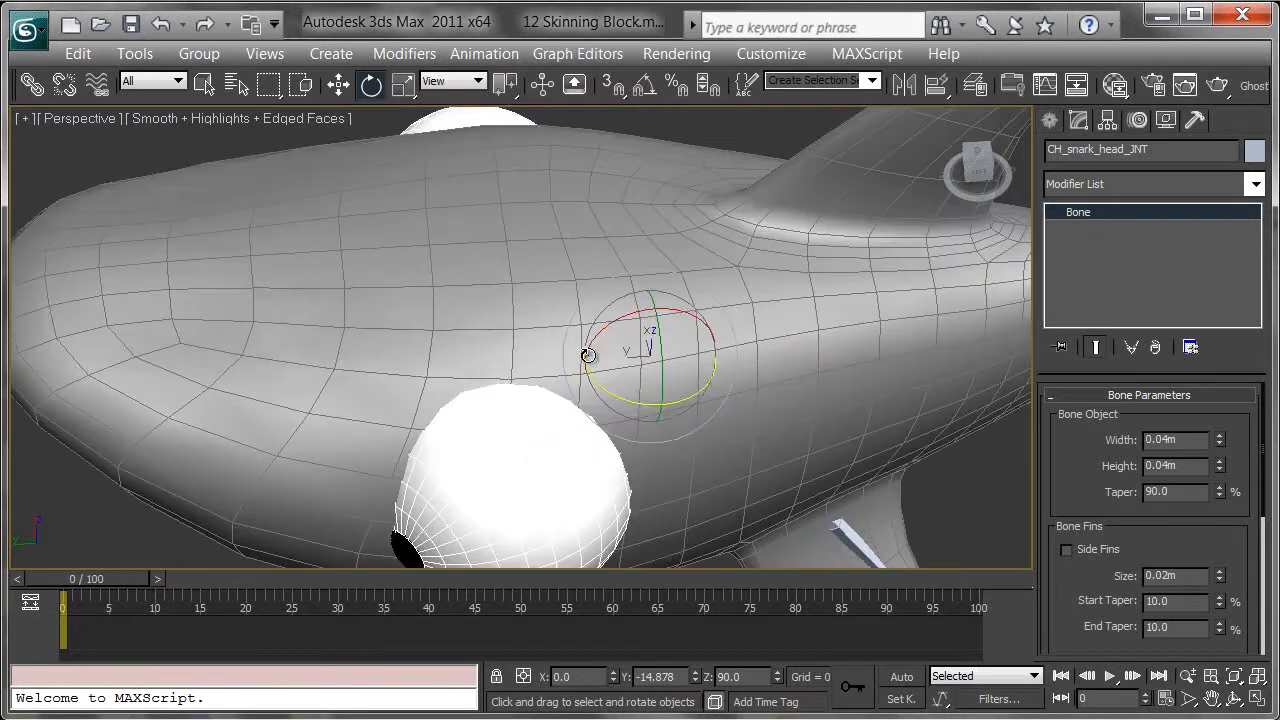
drag(604, 334, 571, 347)
right_click(571, 347)
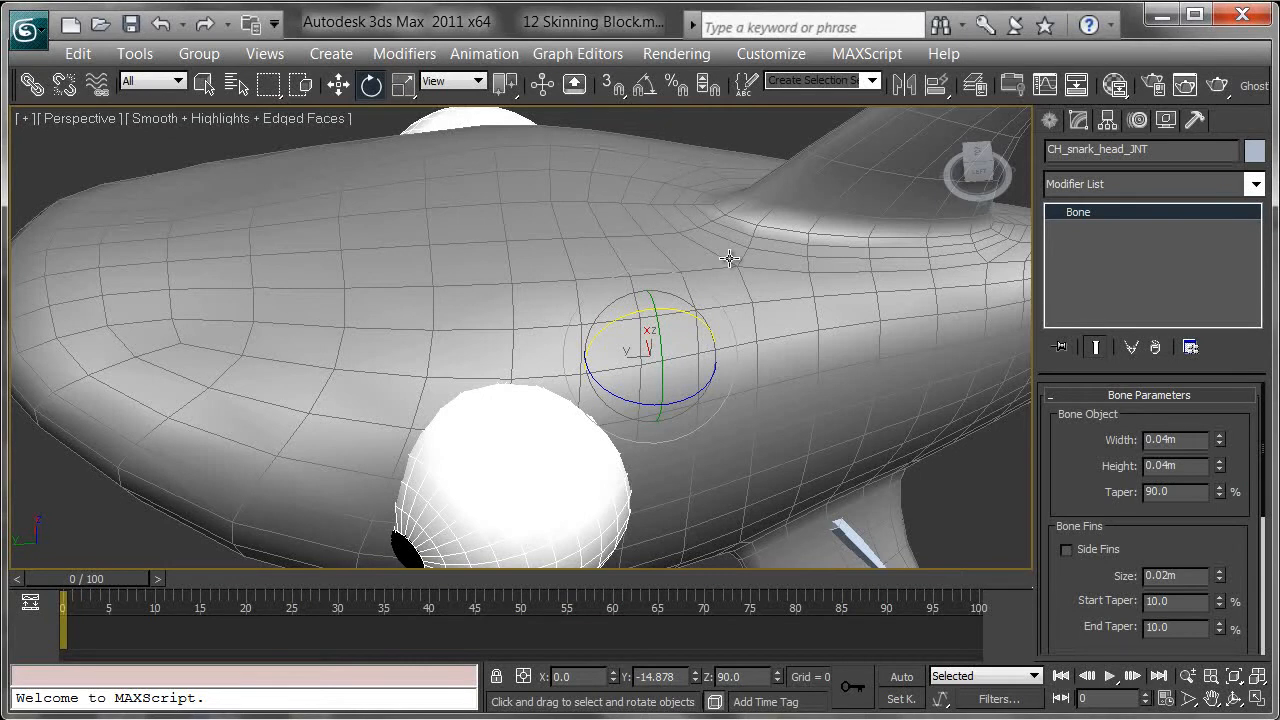
drag(678, 309, 726, 301)
alt+middle_drag(772, 203, 638, 191)
alt+middle_drag(649, 266, 744, 226)
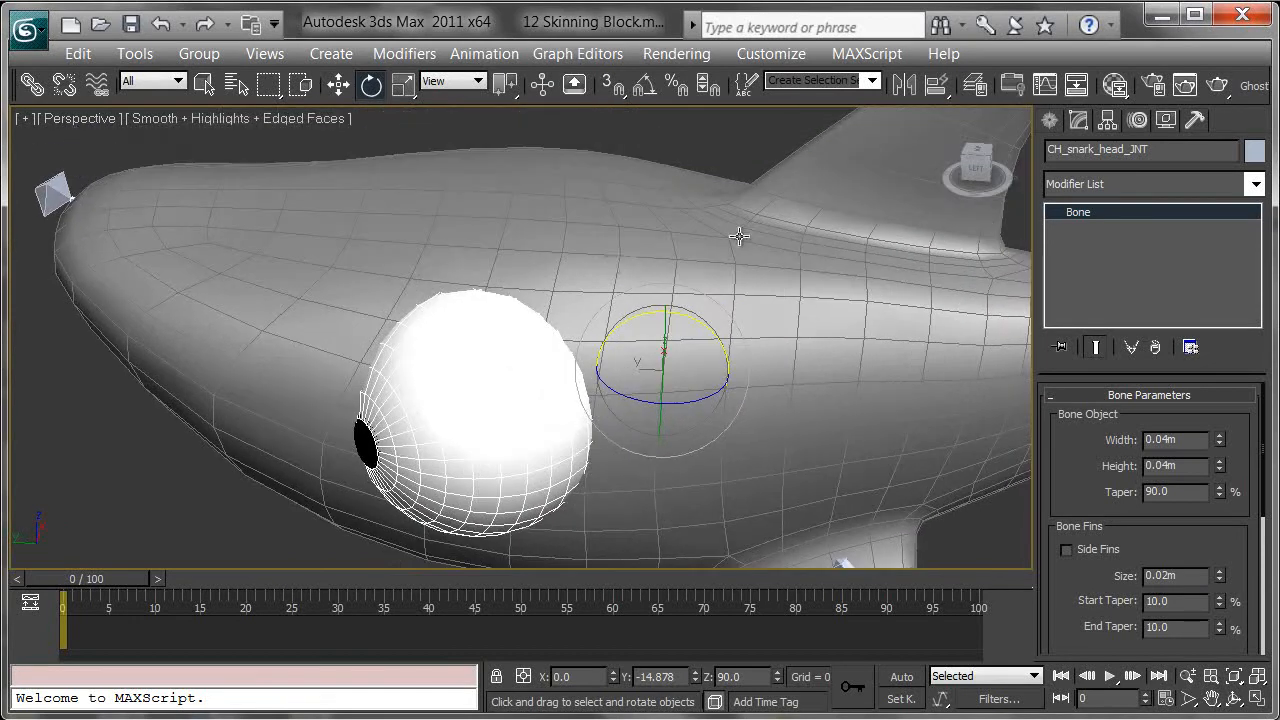
alt+middle_drag(695, 335, 599, 409)
drag(563, 328, 642, 412)
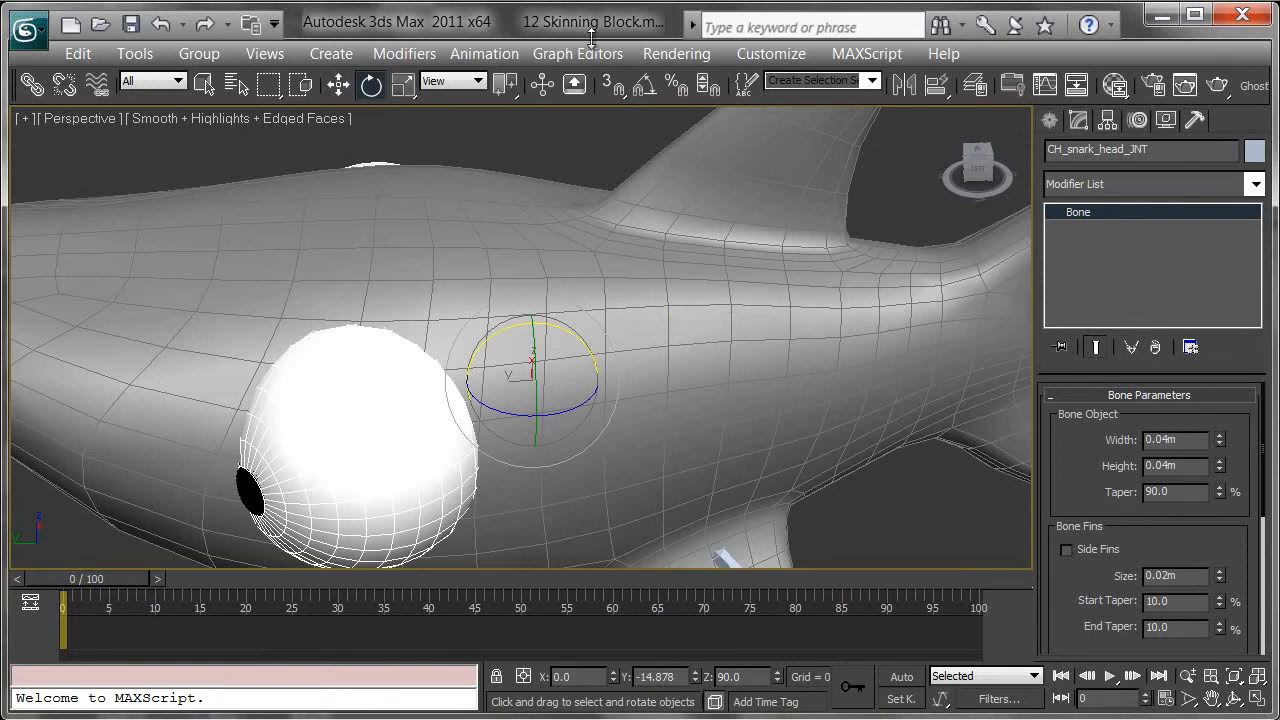
alt+middle_drag(641, 298, 563, 268)
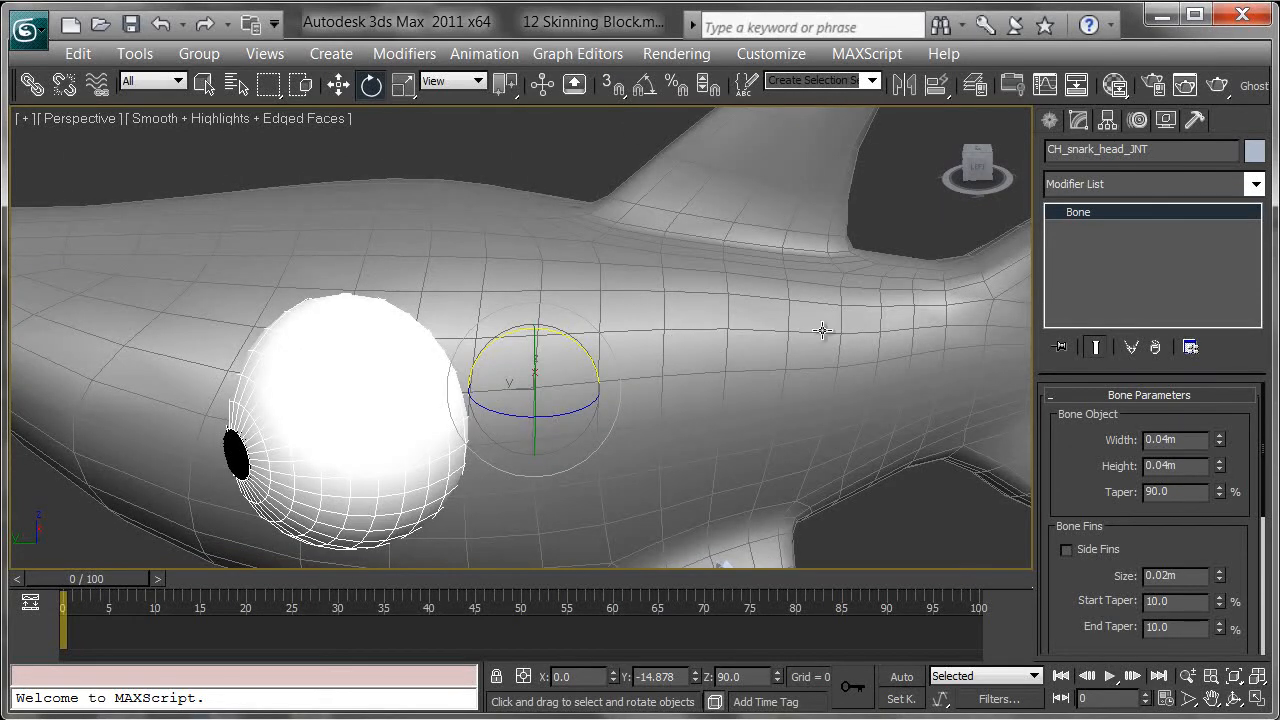
Re-enter envelope editing on the body mesh and select the left-side vertices of the next loop behind the head joint's blend area
click(792, 268)
click(1135, 428)
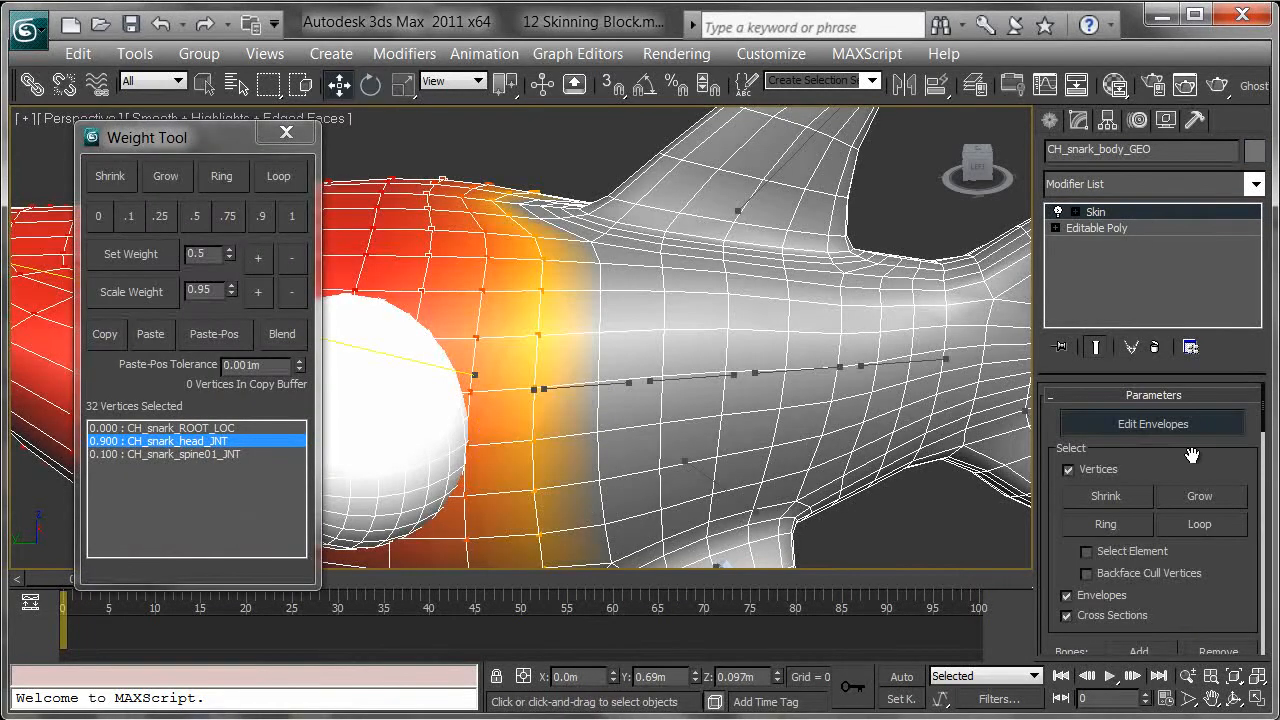
alt+middle_drag(727, 376, 730, 295)
mouse_move(728, 400)
alt+middle_down()
mouse_move(717, 422)
mouse_move(734, 342)
mouse_move(724, 380)
alt+middle_up()
scroll(713, 421, up, 3)
click(677, 265)
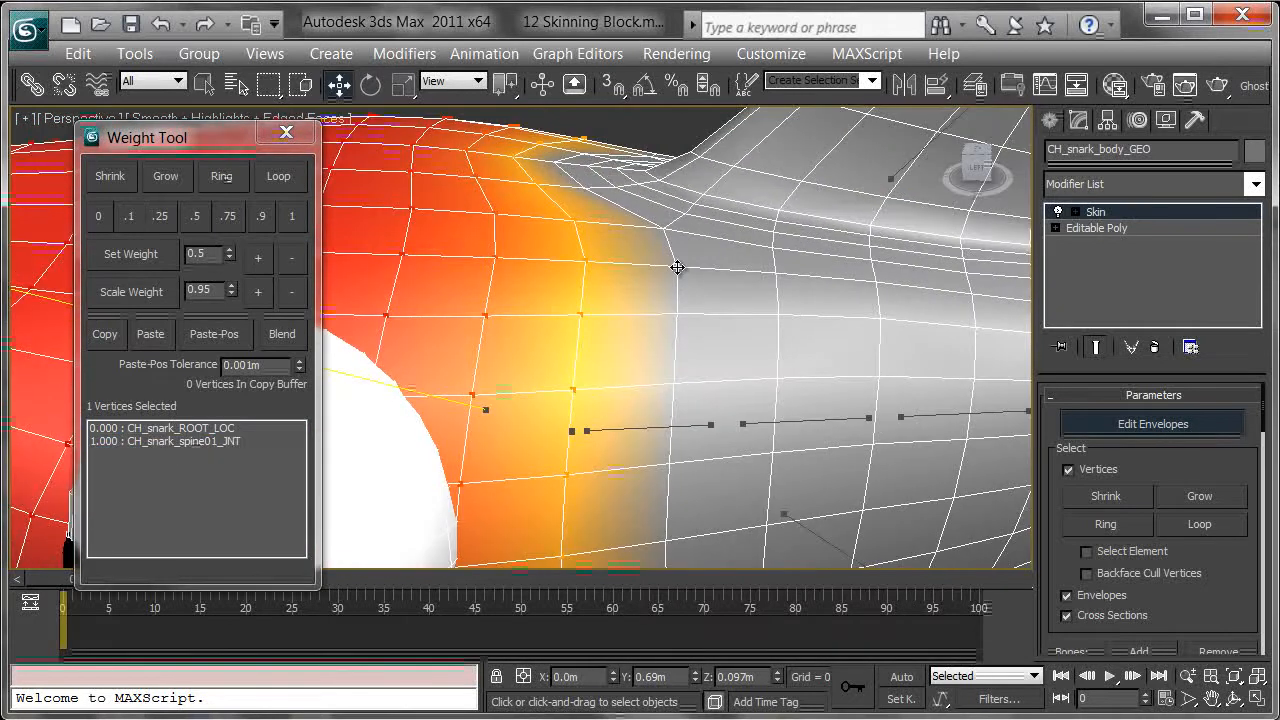
ctrl+click(677, 312)
click(278, 176)
alt+middle_drag(680, 307, 612, 302)
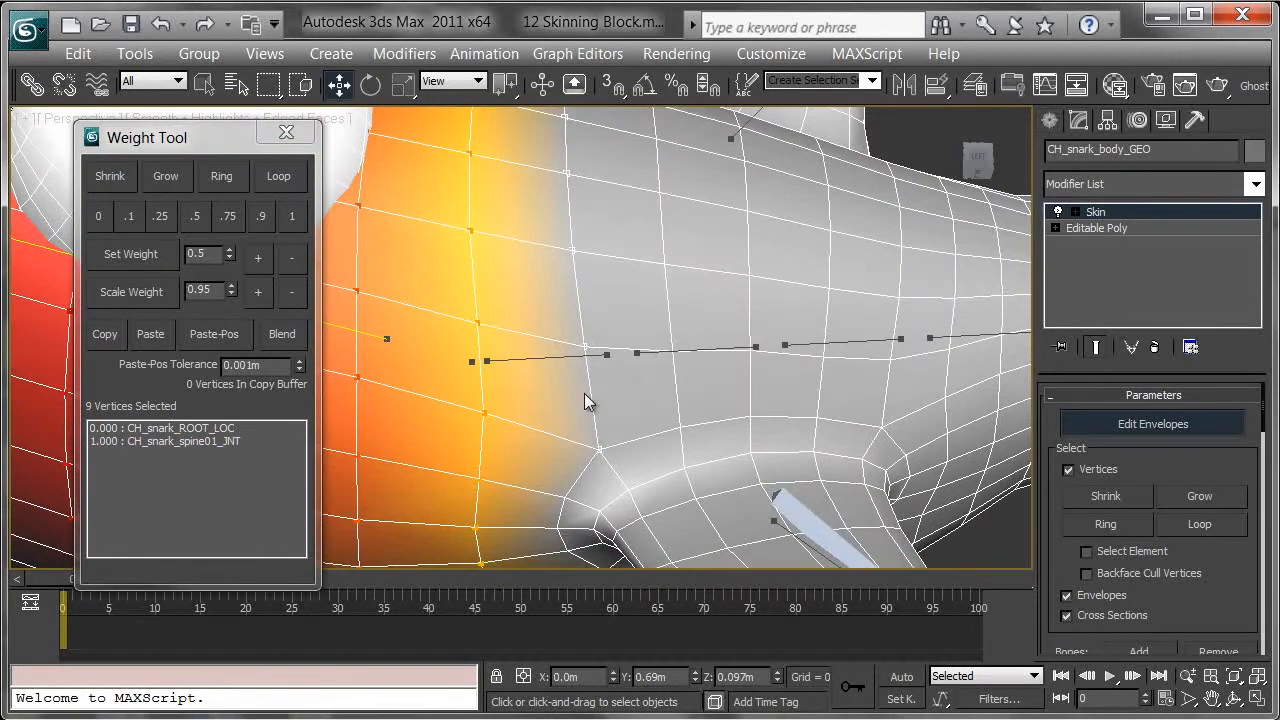
alt+middle_drag(614, 387, 565, 345)
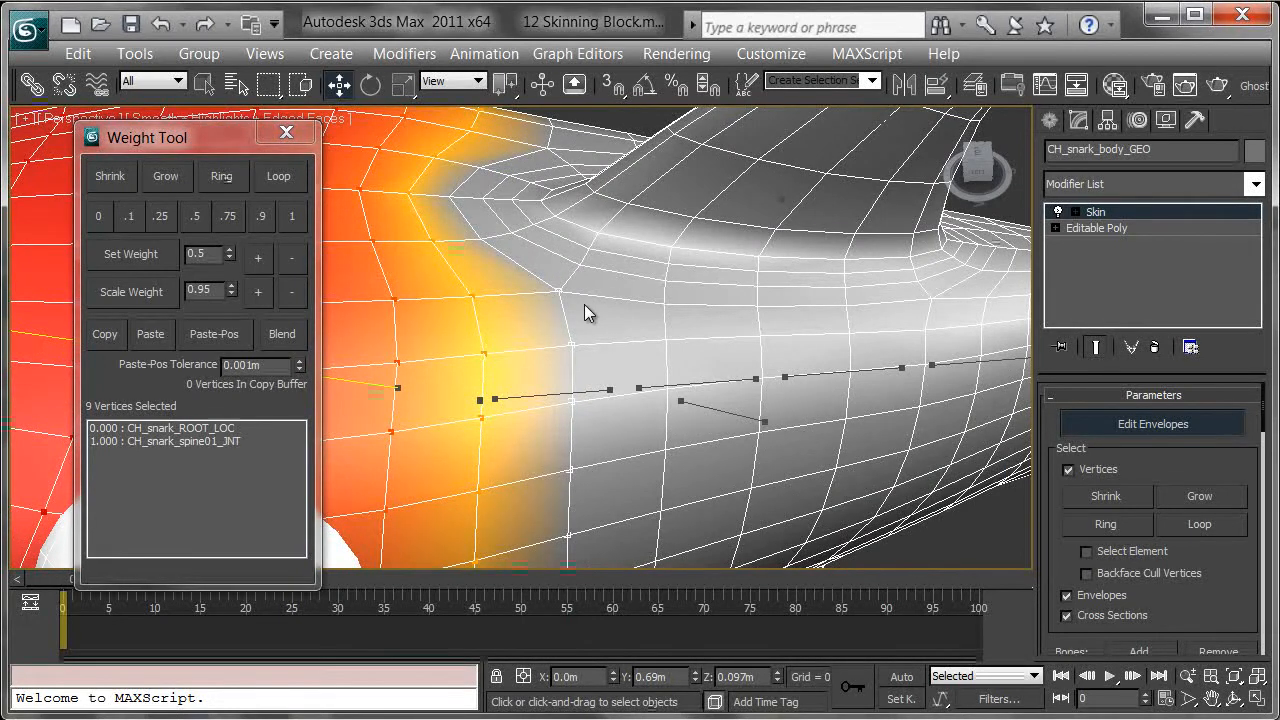
middle_drag(560, 386, 573, 320)
middle_drag(650, 303, 608, 360)
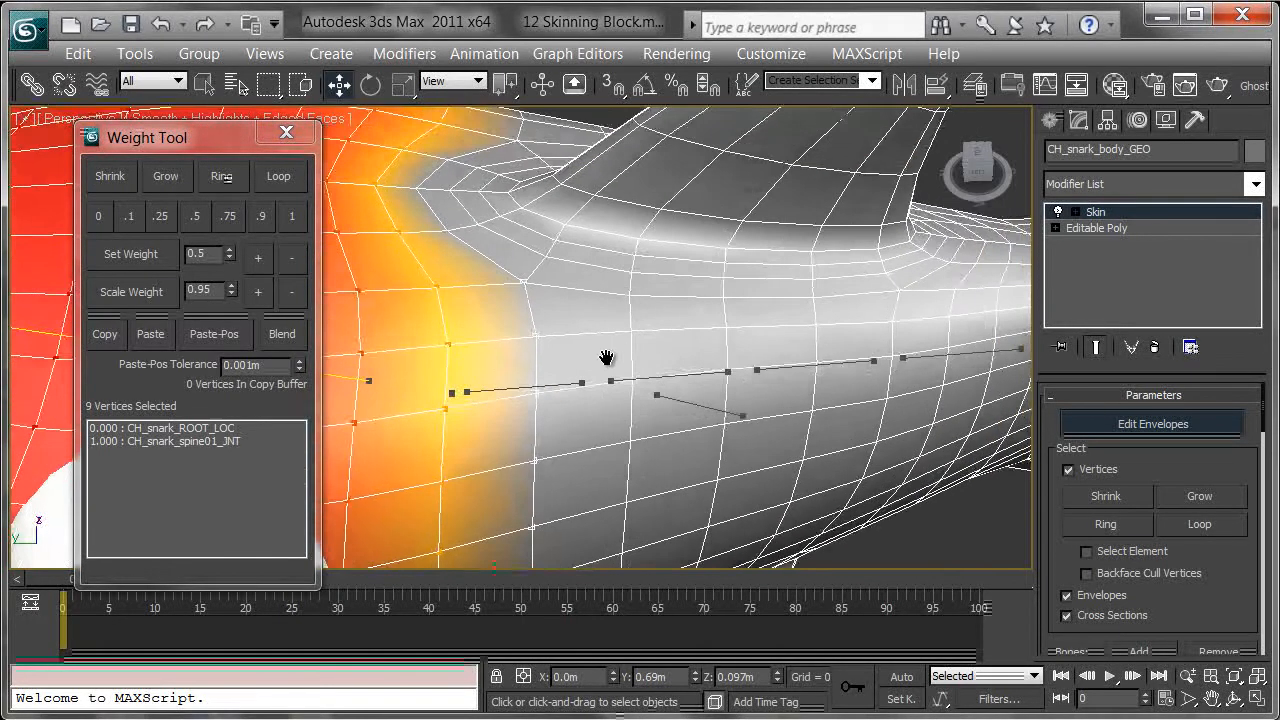
Extend the vertex loop selection across the back, in front of the dorsal fin
scroll(528, 262, down, 3)
alt+middle_drag(682, 341, 666, 335)
ctrl+click(683, 297)
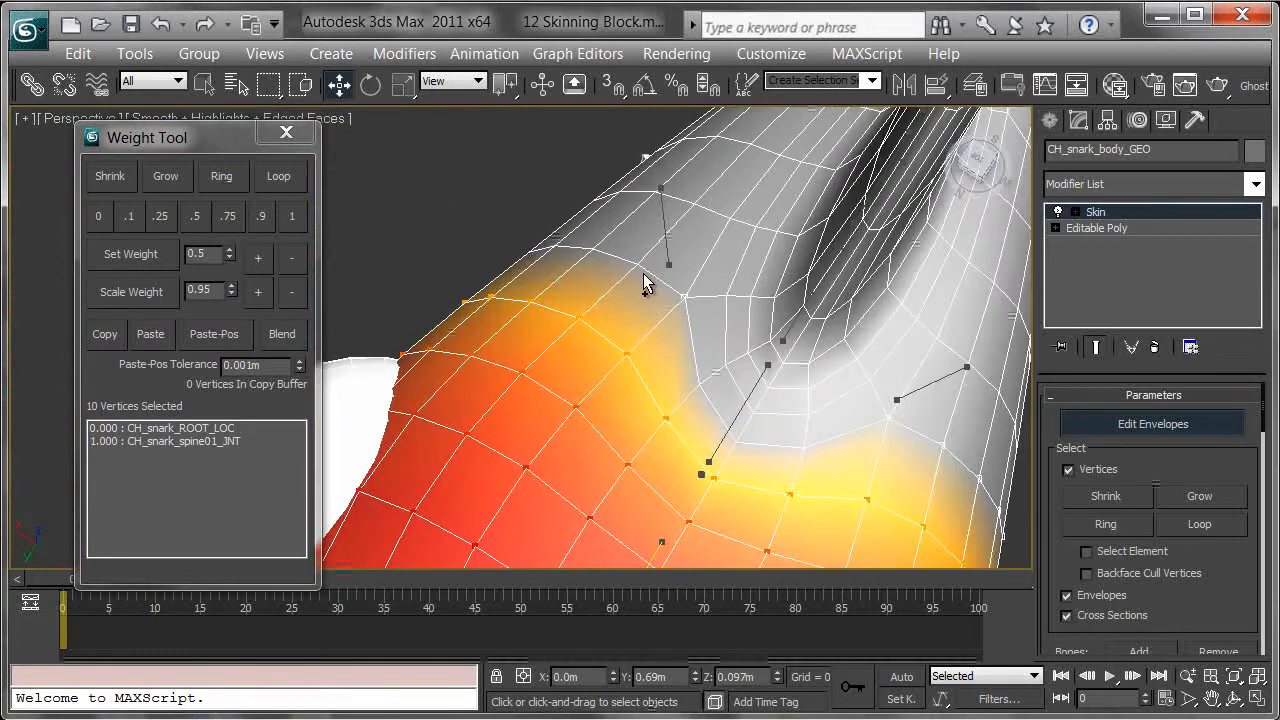
click(279, 176)
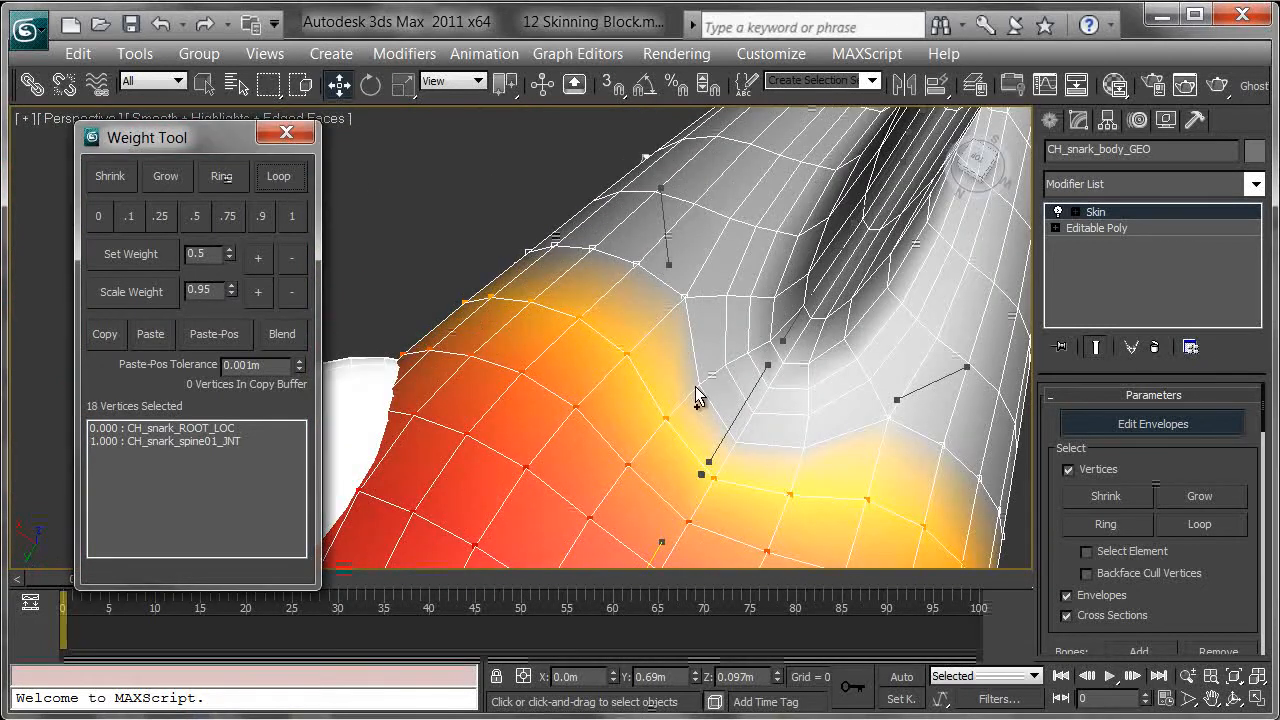
ctrl+click(697, 381)
click(279, 176)
Continue the loop selection down the body's right side and across the belly between the pectoral fins to complete the ring
alt+middle_drag(629, 394, 650, 353)
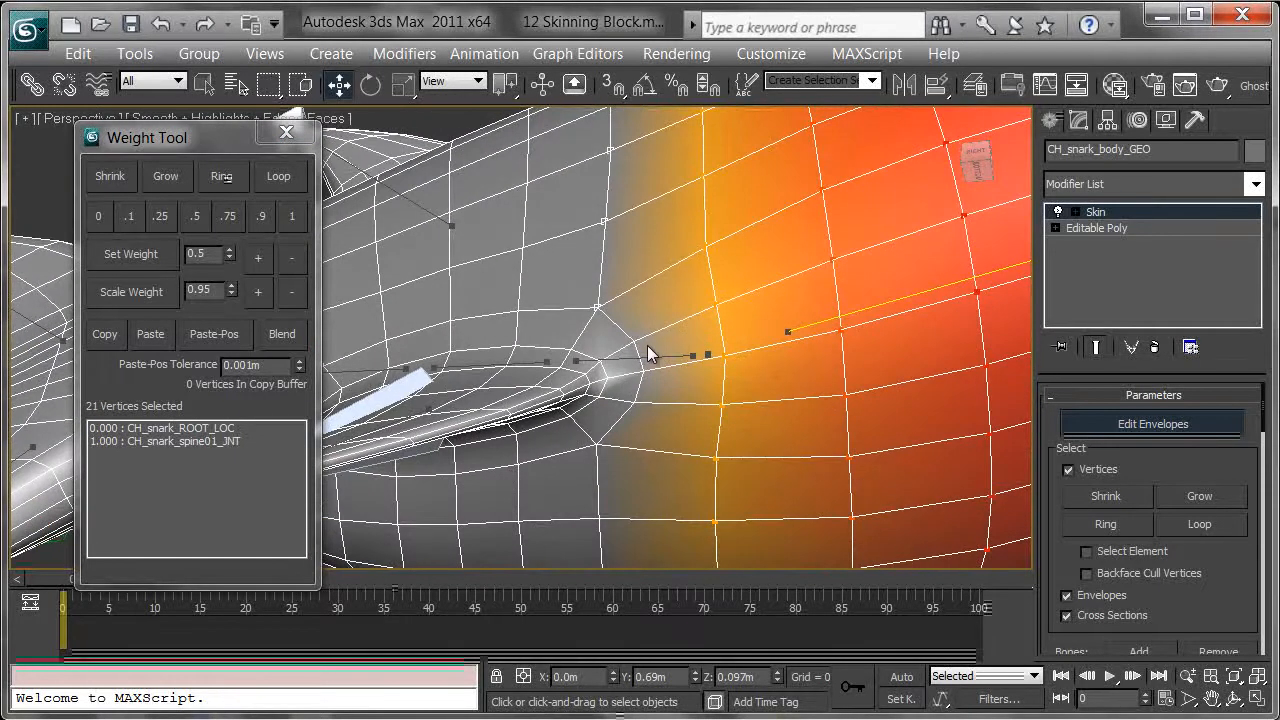
click(279, 176)
alt+middle_drag(623, 411, 389, 338)
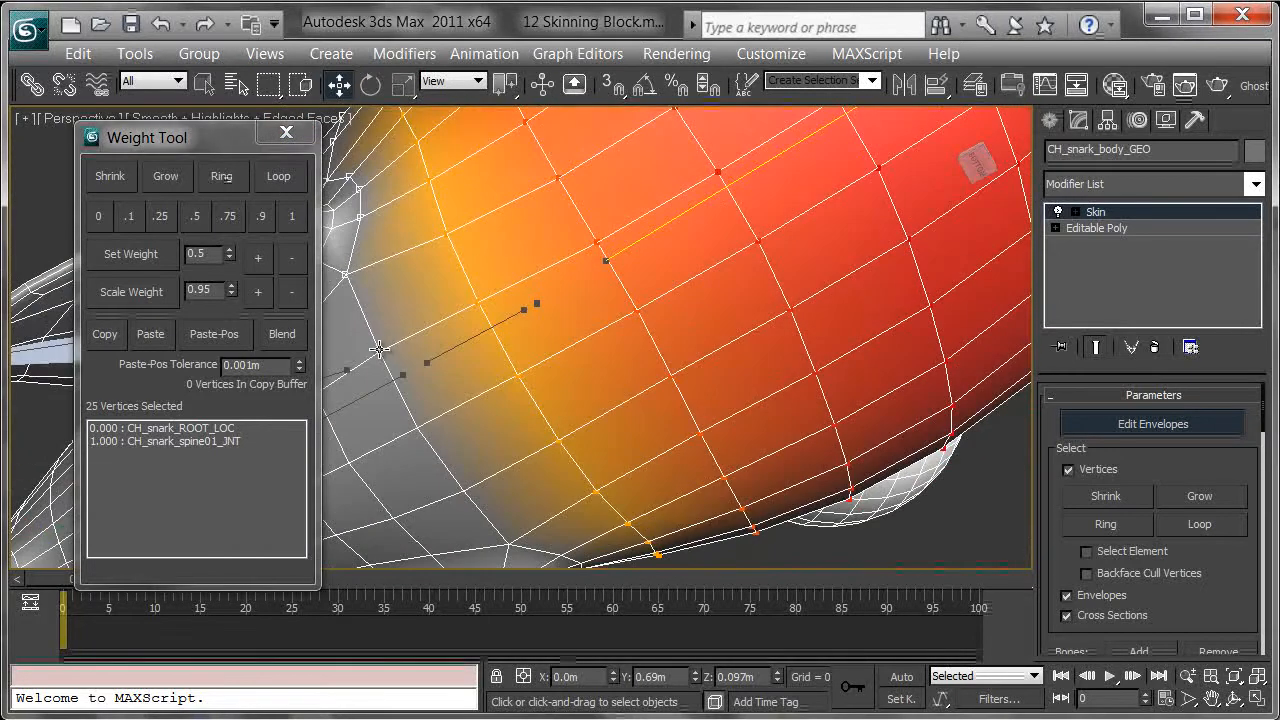
click(273, 172)
alt+middle_drag(805, 418, 662, 450)
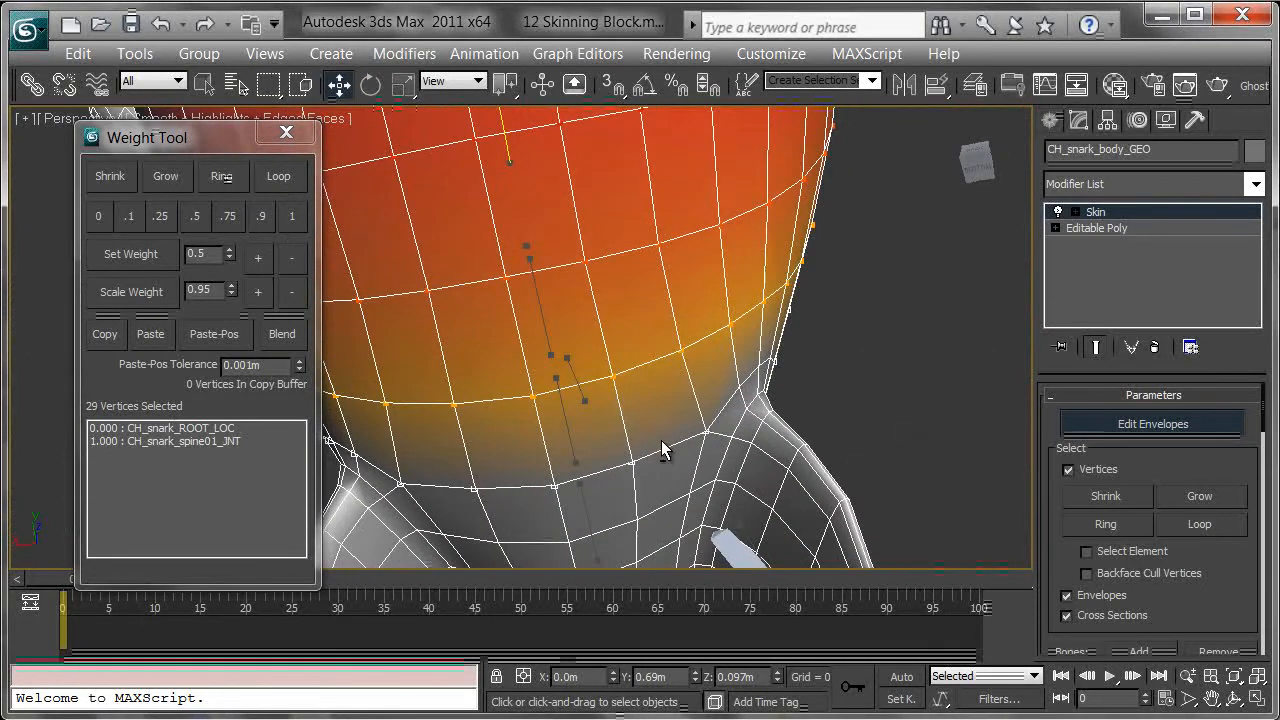
ctrl+click(739, 388)
click(300, 188)
alt+middle_drag(400, 182, 660, 428)
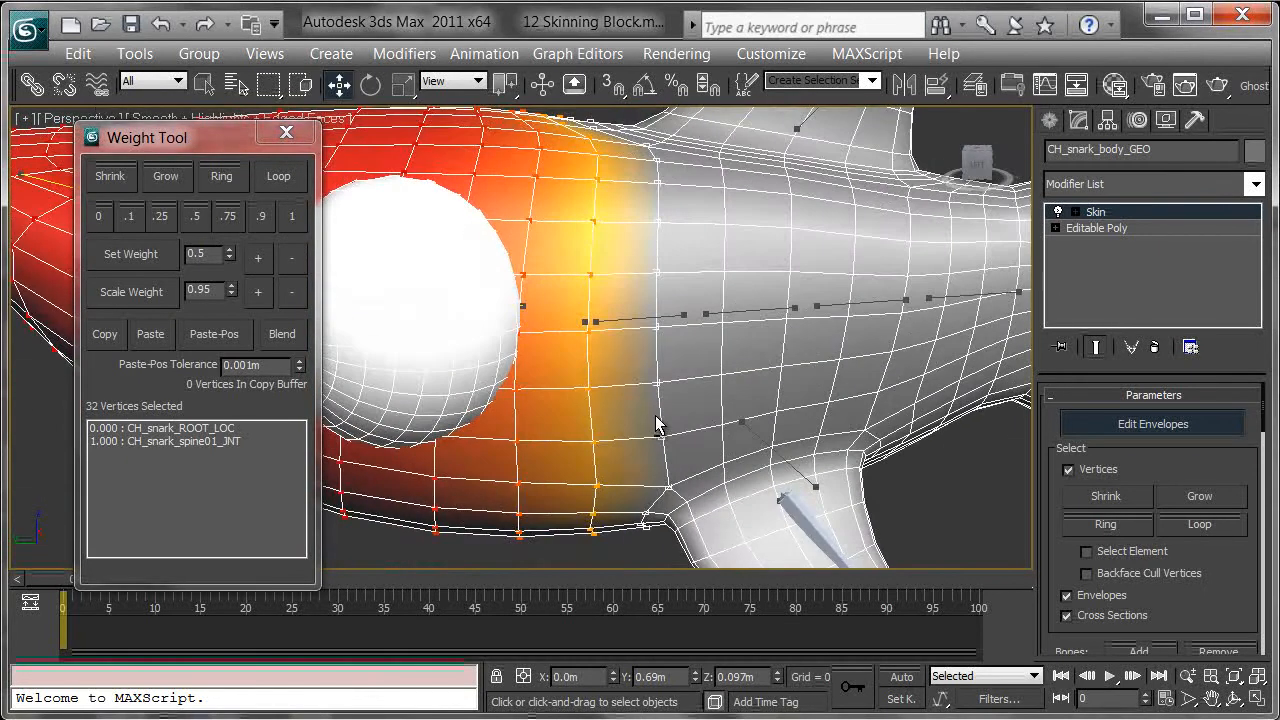
Set the selected loop's head joint weight to 0.25
alt+middle_drag(653, 351, 768, 497)
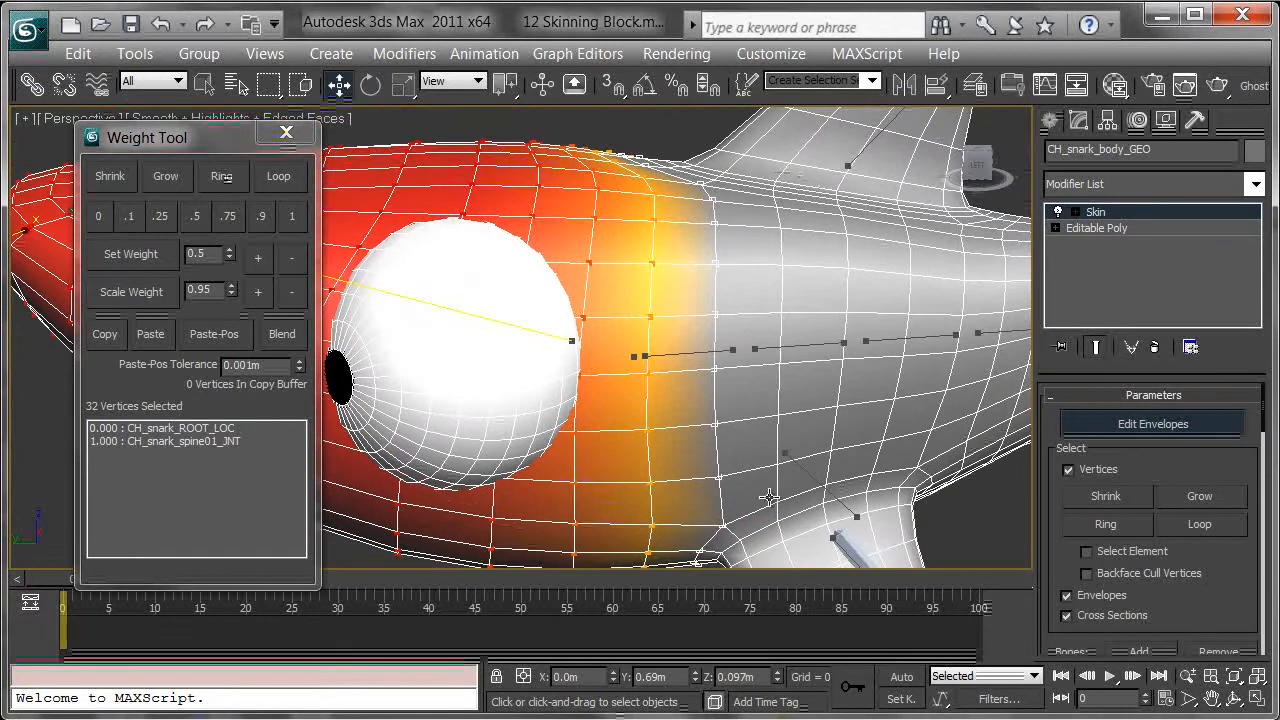
click(163, 216)
alt+middle_drag(772, 349, 733, 424)
click(690, 420)
alt+middle_drag(792, 300, 786, 376)
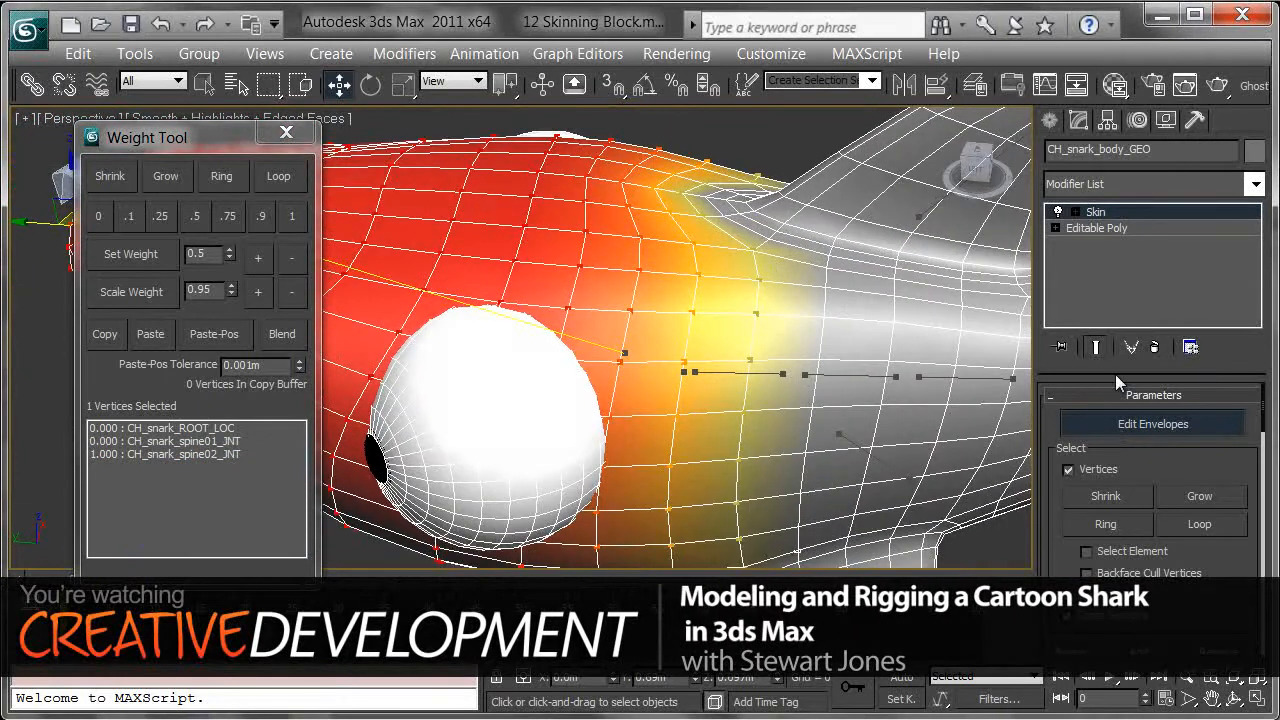
Exit envelope editing, select the CH_snark_head_JNT bone using wireframe display only while picking it, and activate the Rotate tool
click(1170, 421)
alt+middle_drag(863, 340, 858, 267)
key(F3)
click(423, 303)
key(F3)
mouse_move(690, 275)
alt+middle_down()
mouse_move(694, 334)
mouse_move(814, 277)
alt+middle_up()
key(e)
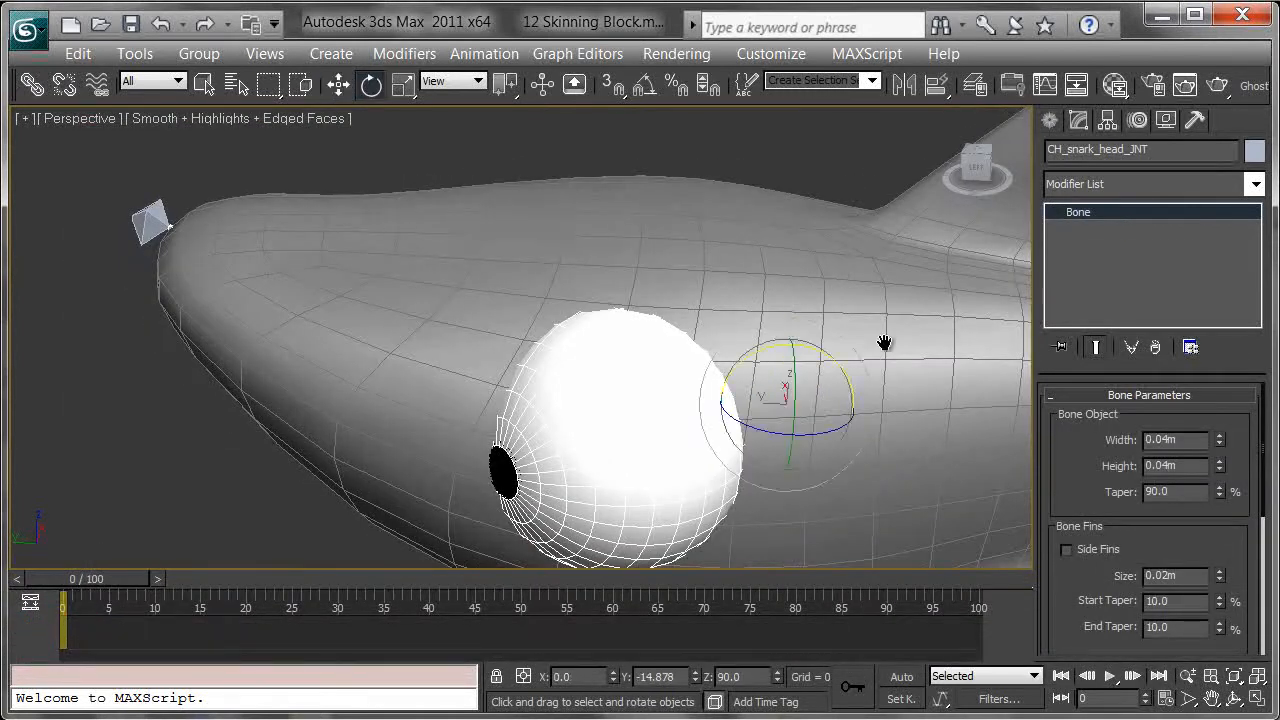
Test-rotate the head joint on different axes to check the body deformation, restoring its original rotation at the end
alt+middle_drag(876, 340, 786, 317)
drag(737, 294, 703, 270)
middle_drag(893, 373, 832, 212)
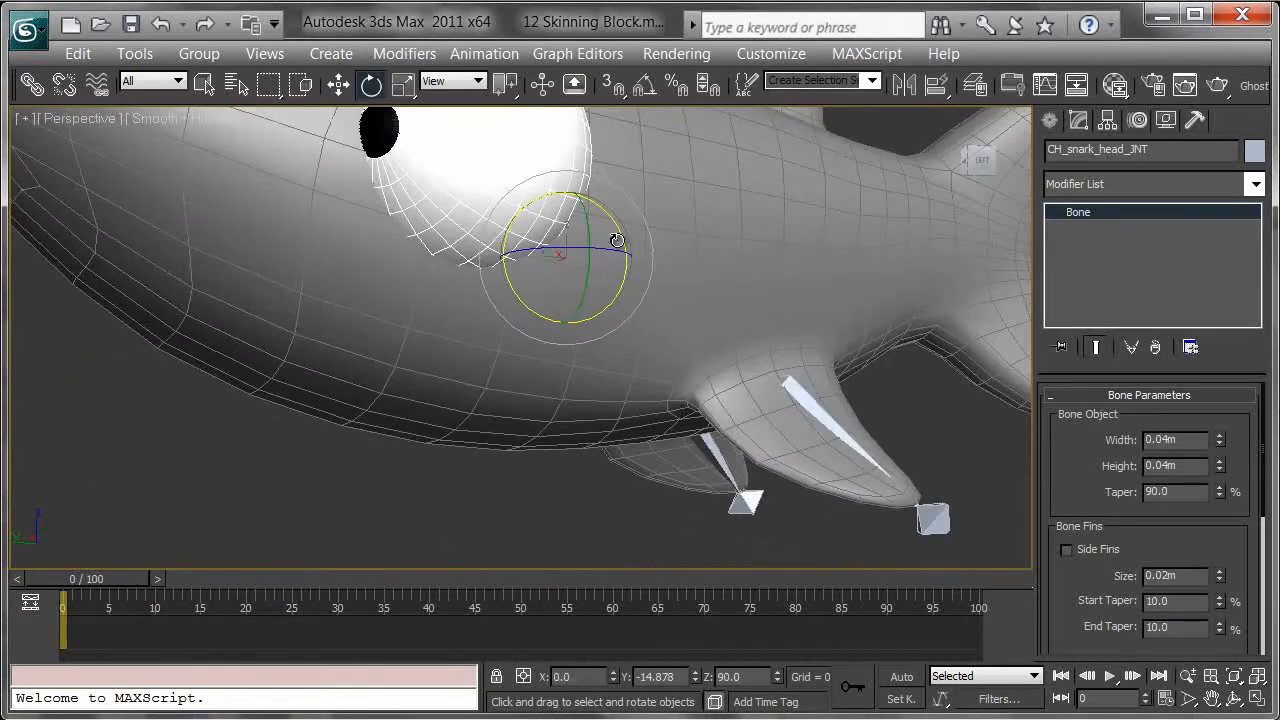
drag(528, 211, 511, 380)
alt+middle_drag(730, 316, 617, 422)
key(ctrl+z)
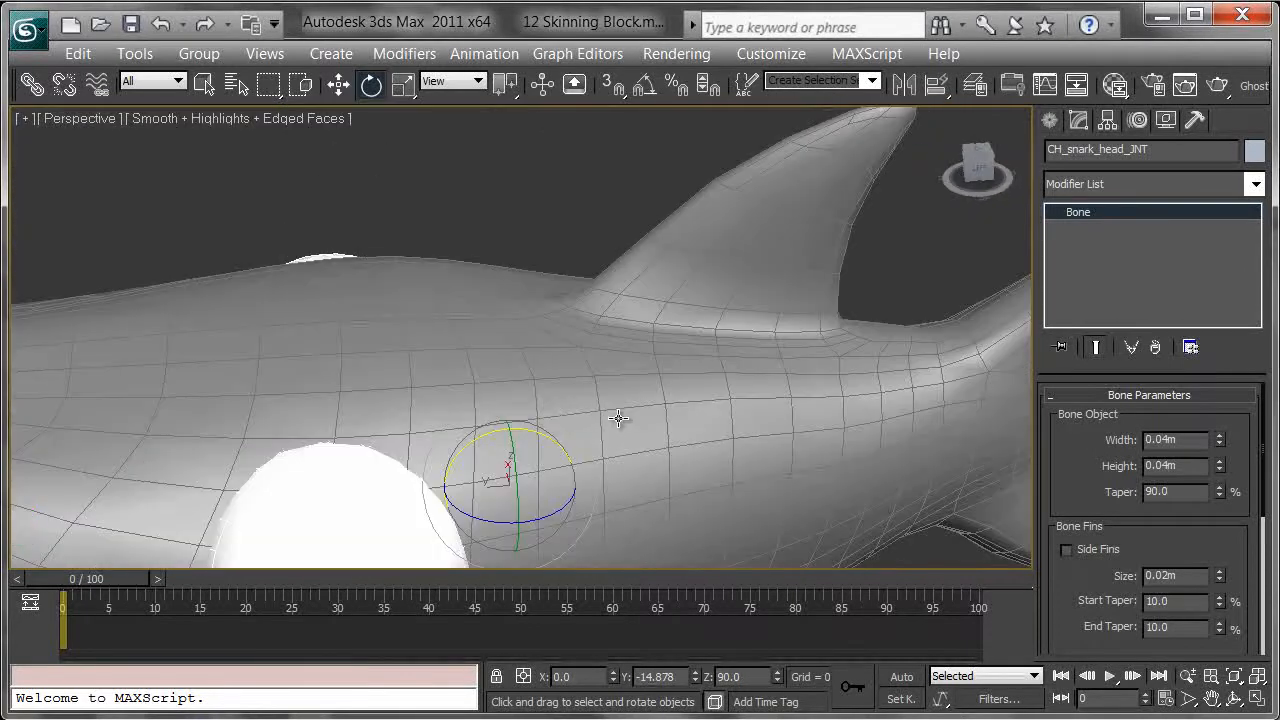
Return to envelope editing on the body mesh and make CH_snark_spine01_JNT the active bone for weighting
click(617, 420)
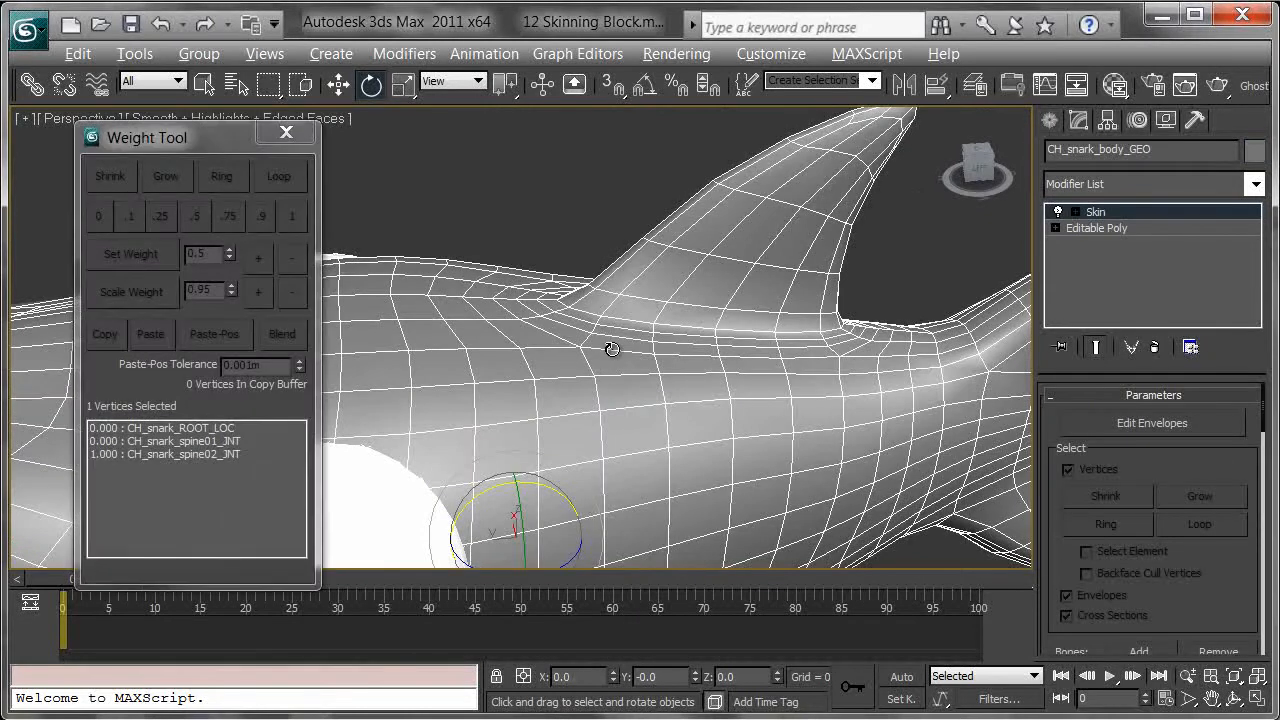
click(1125, 432)
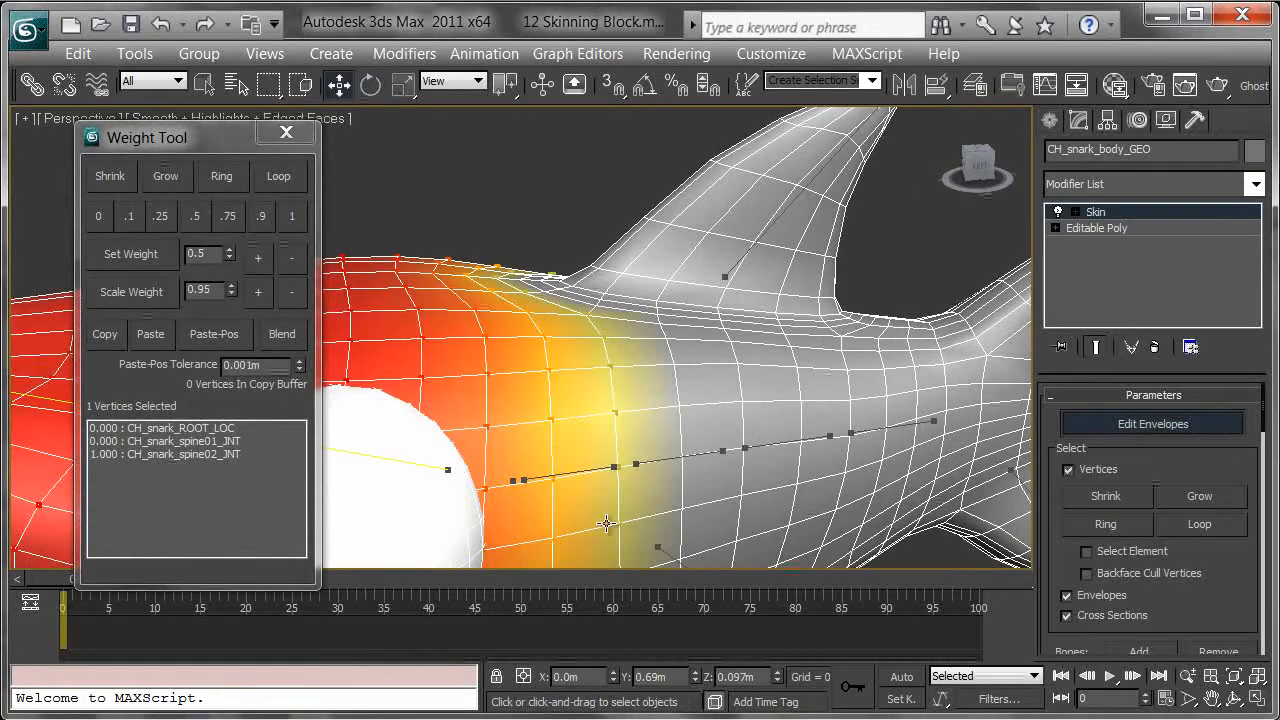
middle_drag(632, 506, 521, 281)
click(213, 443)
middle_drag(709, 358, 690, 470)
alt+middle_drag(466, 470, 600, 482)
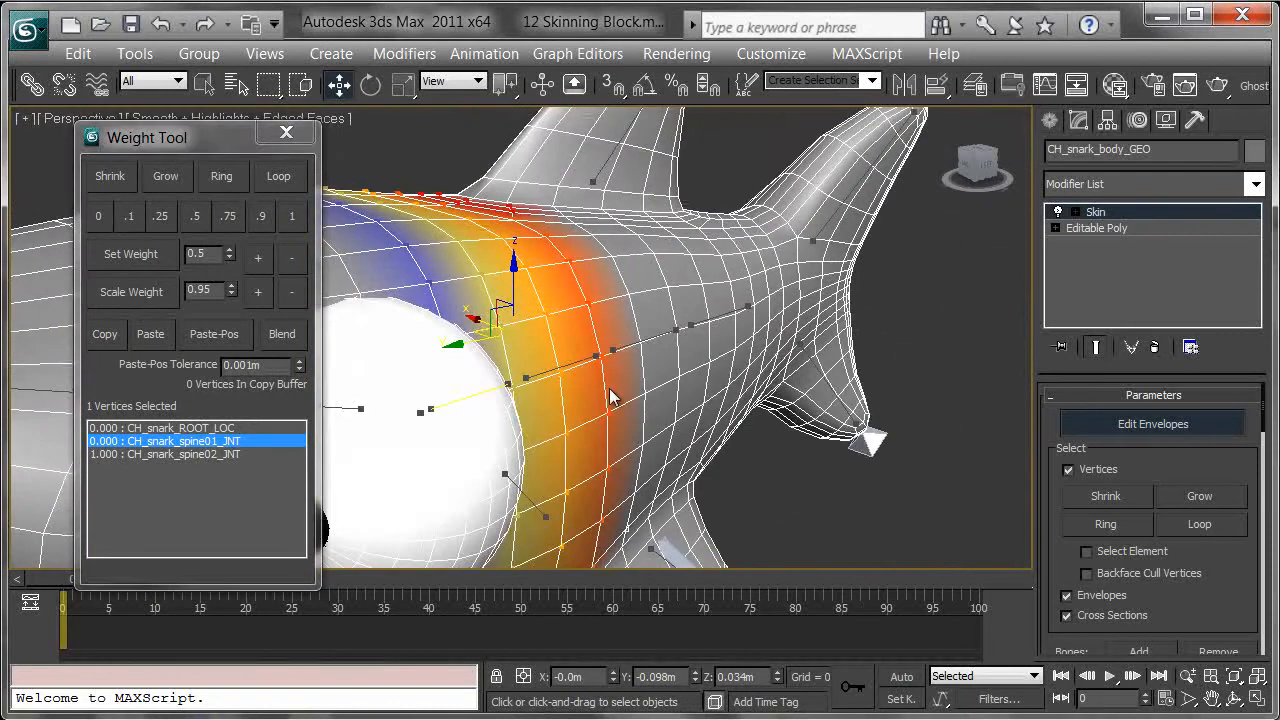
Select the vertices of the loop just behind spine01's influence, down the body's left side and onto the belly
alt+middle_drag(670, 338, 646, 201)
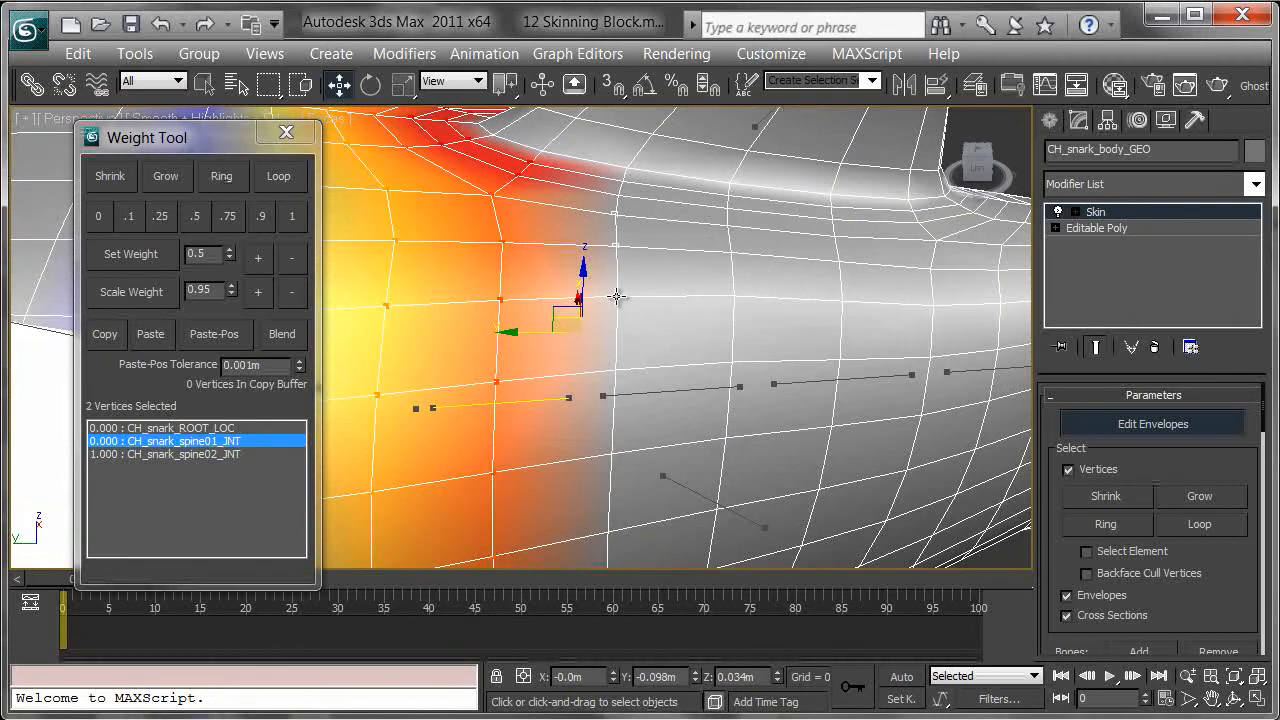
mouse_move(697, 290)
alt+middle_down()
mouse_move(674, 270)
mouse_move(653, 394)
mouse_move(727, 355)
mouse_move(716, 296)
alt+middle_up()
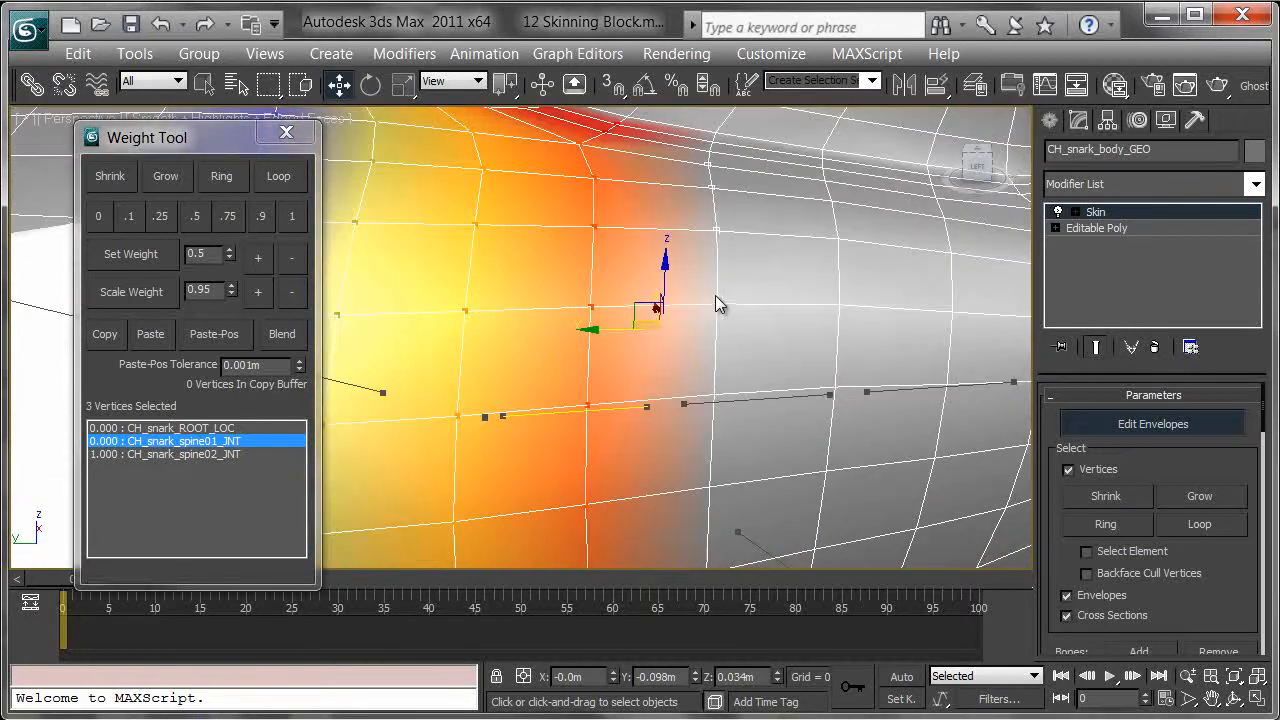
ctrl+click(715, 393)
middle_drag(748, 505, 700, 287)
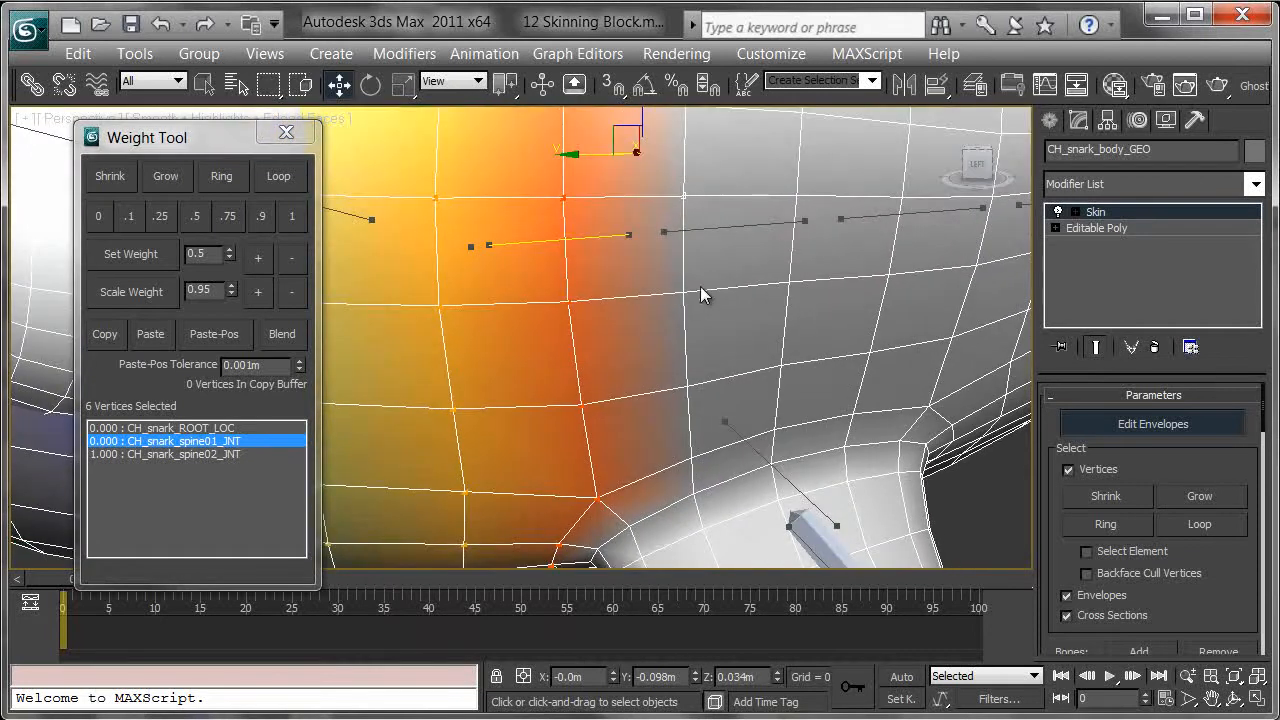
ctrl+click(688, 386)
alt+middle_drag(607, 347, 745, 160)
ctrl+click(719, 189)
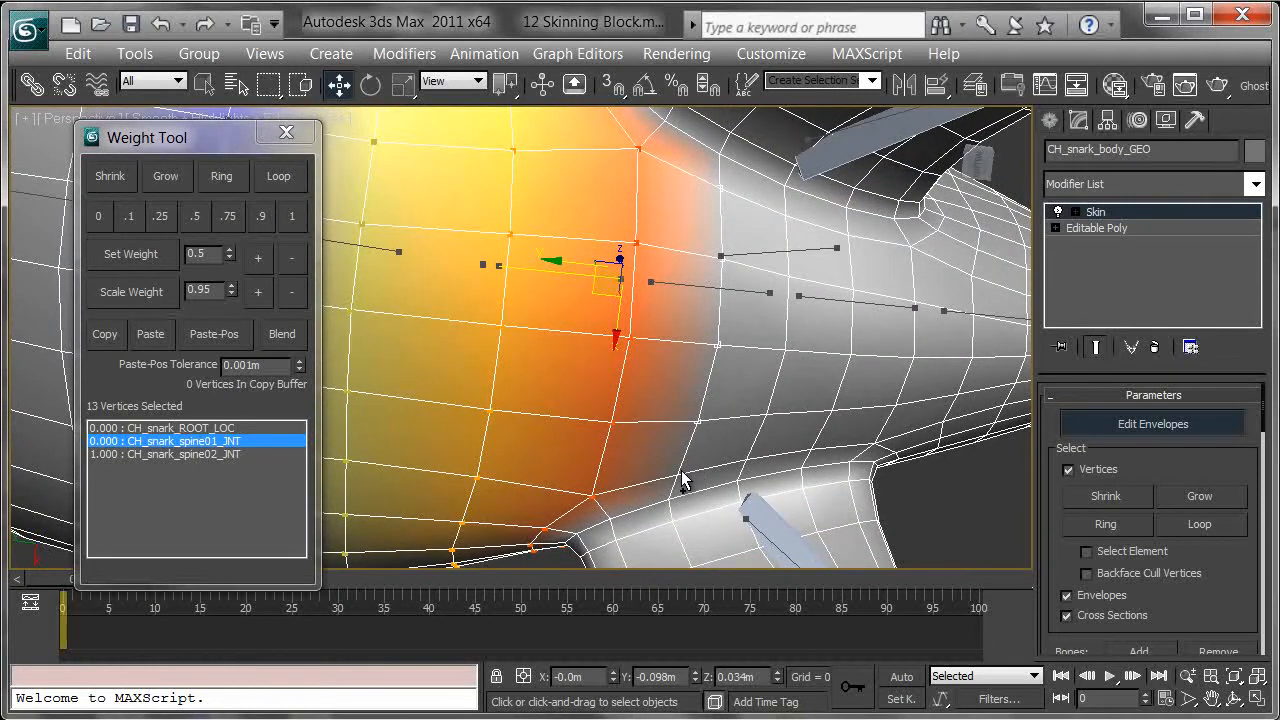
Add the belly and right-side vertices of the same loop to the selection and set their spine01 weight to 0.5
alt+middle_drag(866, 398, 770, 500)
ctrl+click(575, 457)
ctrl+click(594, 378)
ctrl+click(609, 287)
middle_drag(634, 272, 671, 486)
ctrl+click(661, 475)
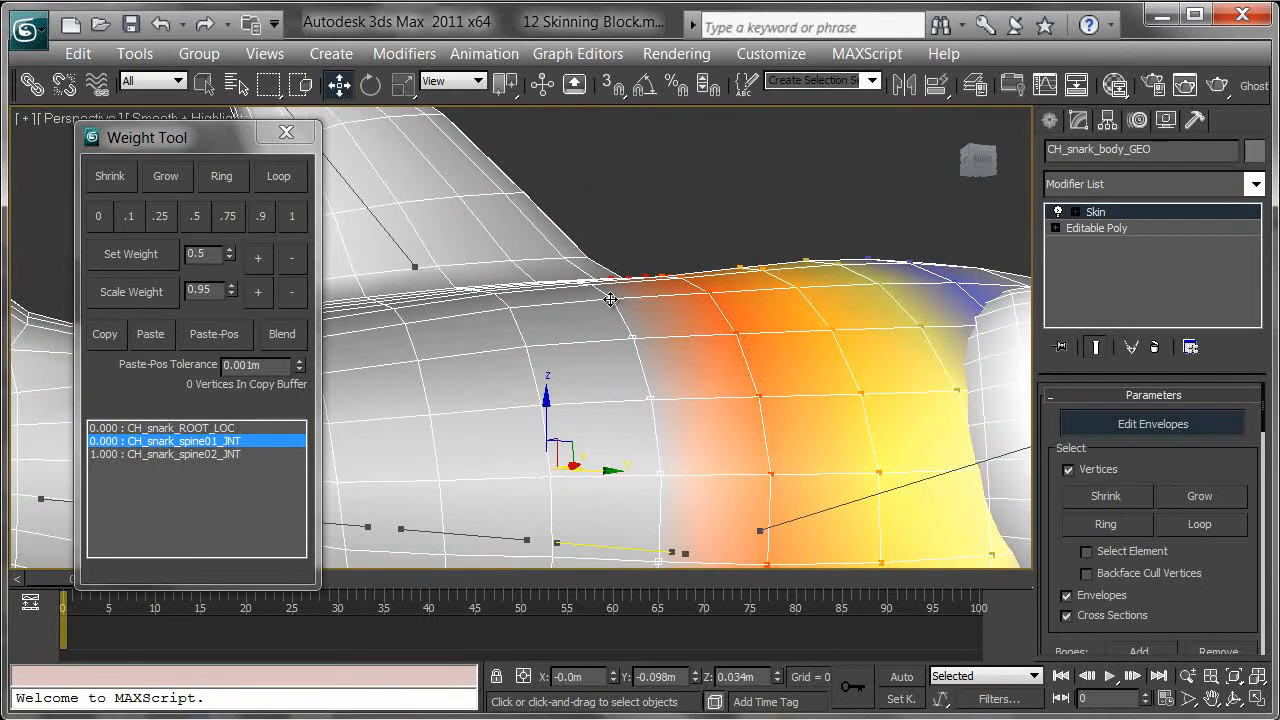
alt+middle_drag(698, 314, 502, 243)
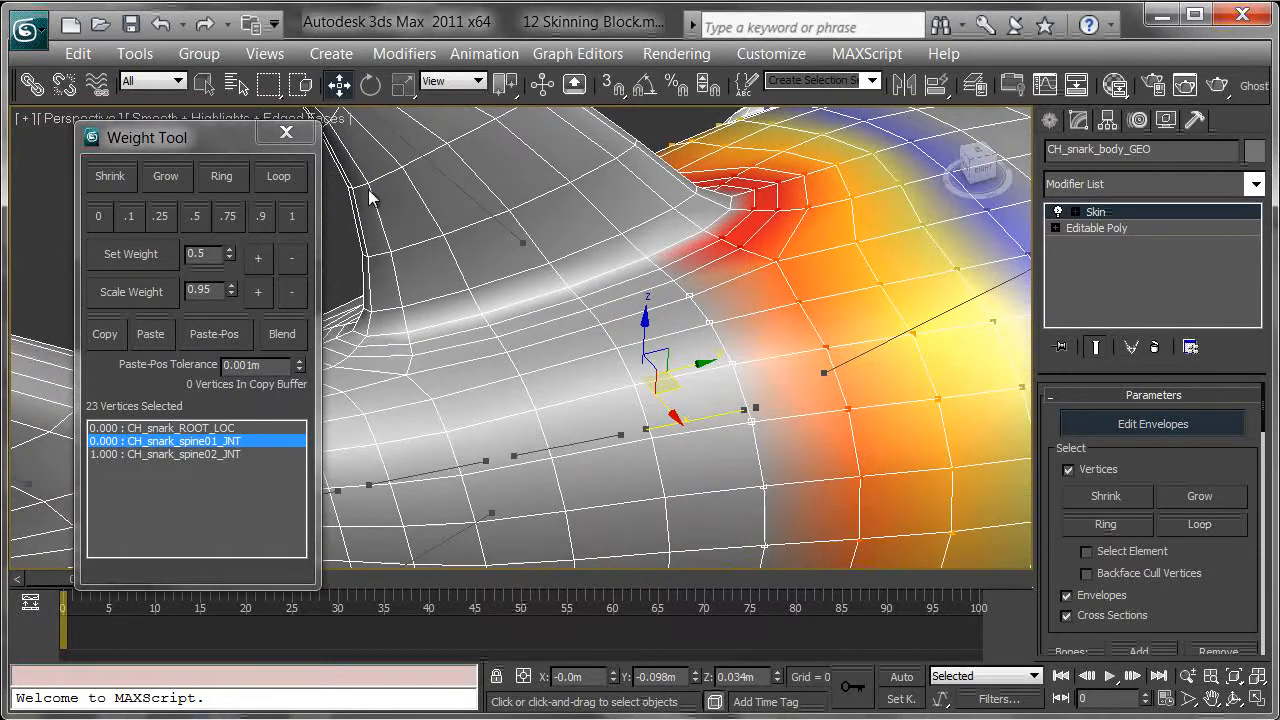
click(197, 217)
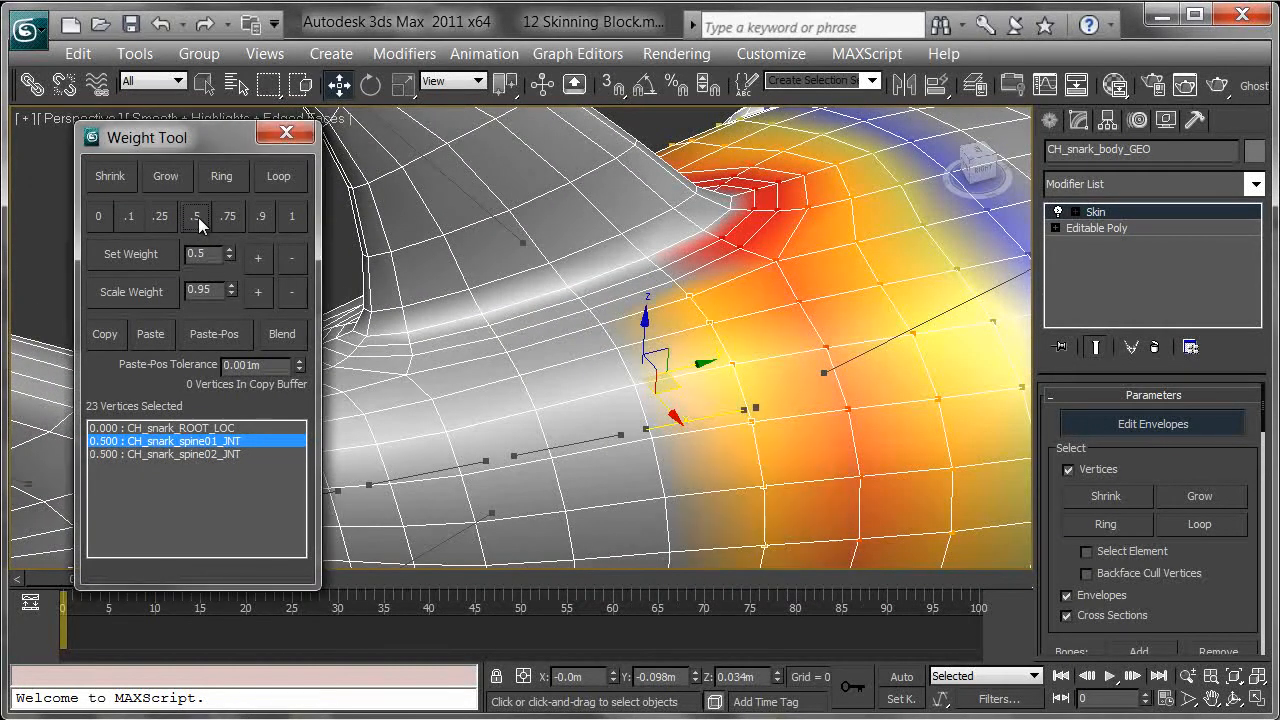
Select the right-side vertices of the next loop toward the tail and set their spine01 weight to 0.25
alt+middle_drag(831, 422, 825, 276)
click(648, 184)
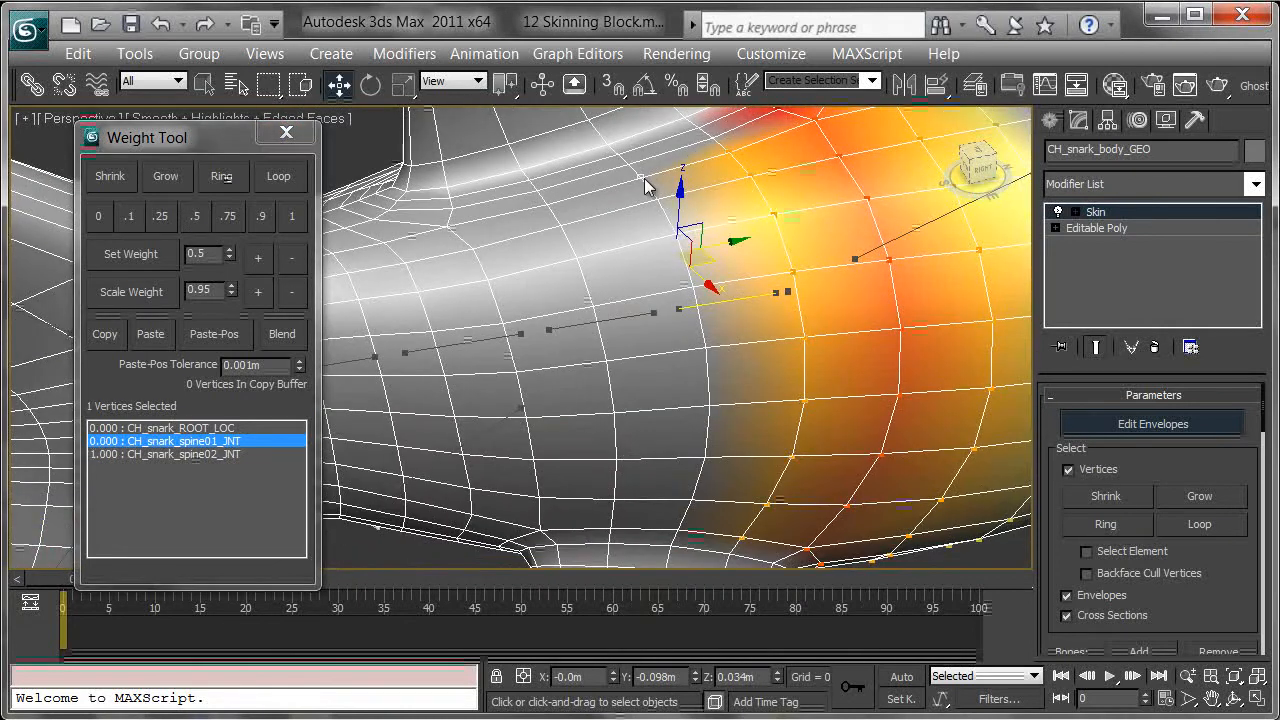
ctrl+click(692, 286)
ctrl+click(706, 349)
ctrl+click(709, 406)
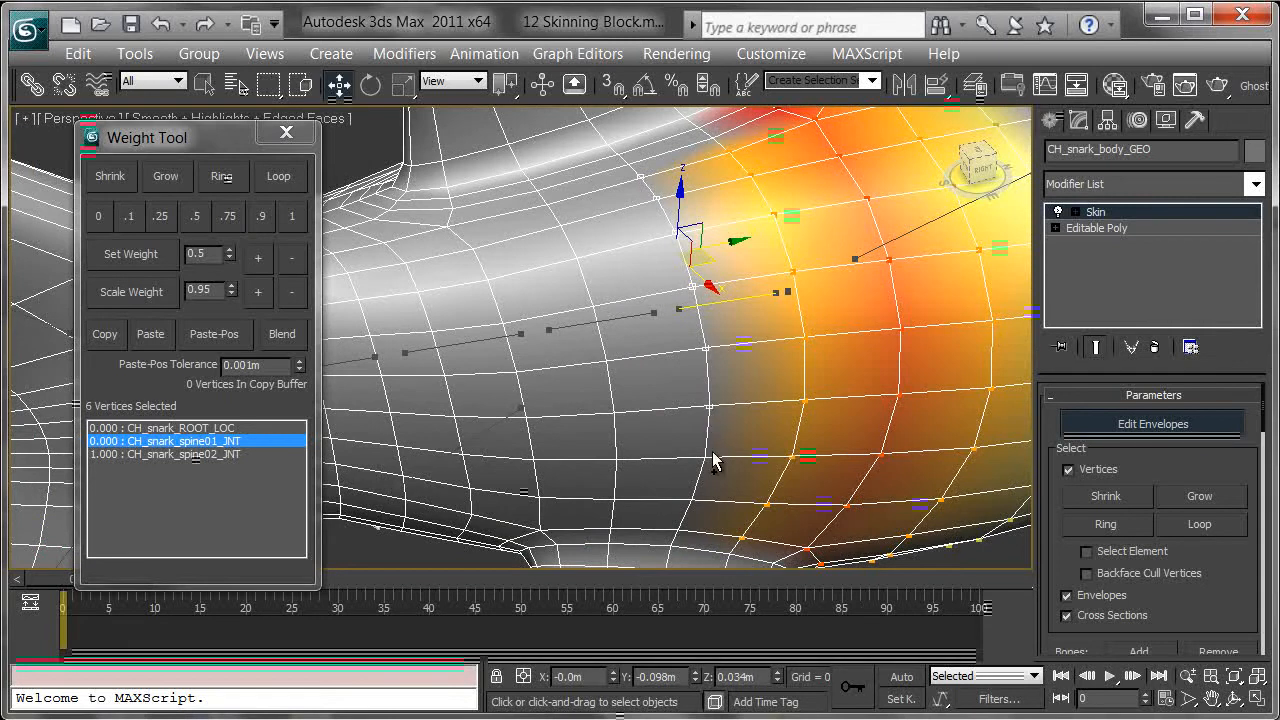
ctrl+click(678, 528)
click(159, 216)
Select the four belly vertices of that loop between the pectoral fins and set their spine01 weight to 0.25
alt+middle_drag(642, 246, 675, 382)
click(675, 366)
ctrl+click(624, 386)
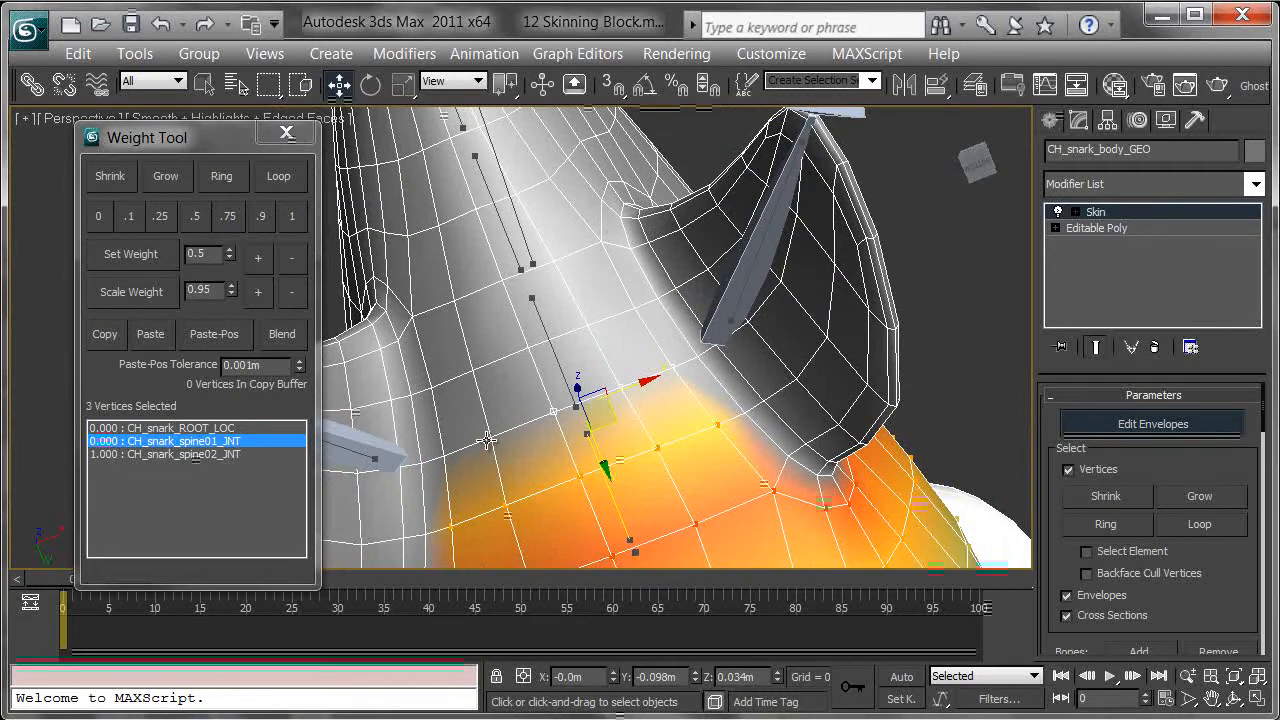
ctrl+click(443, 454)
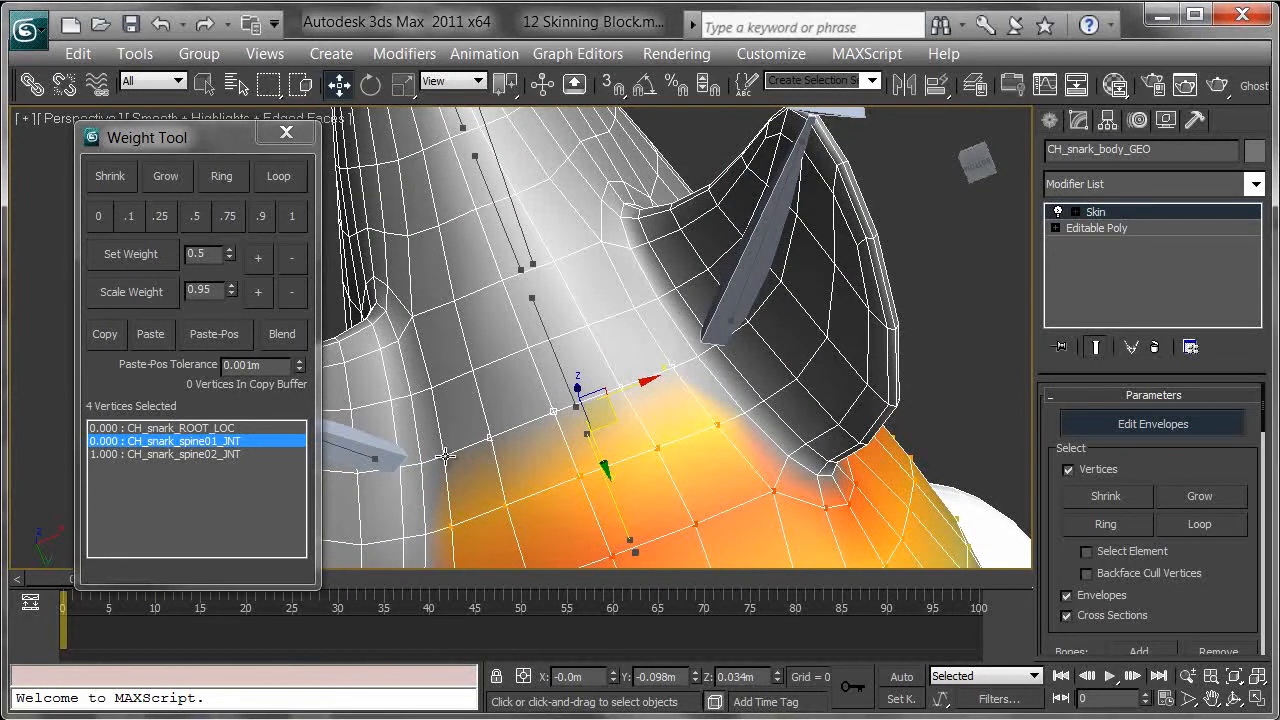
click(157, 217)
Select the nine left-side vertices of the same body loop up to the dorsal fin and set their spine01 weight to 0.25
alt+middle_drag(430, 385, 611, 488)
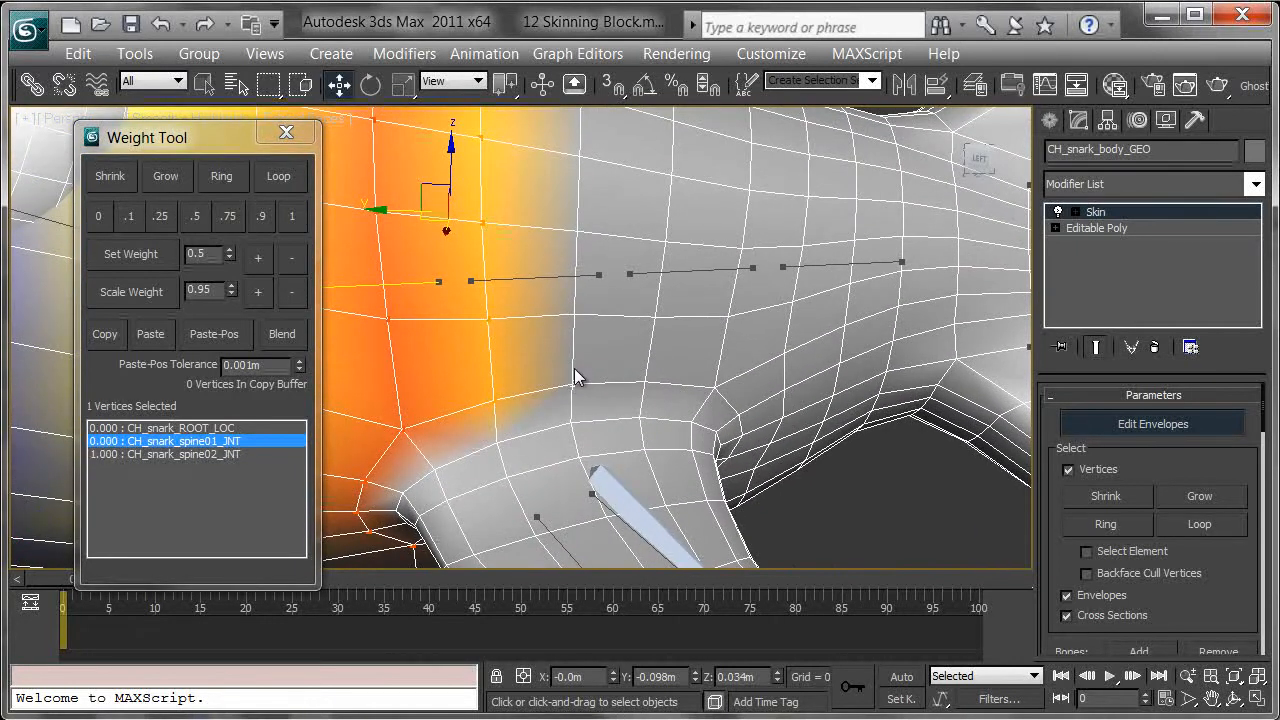
middle_drag(577, 315, 573, 432)
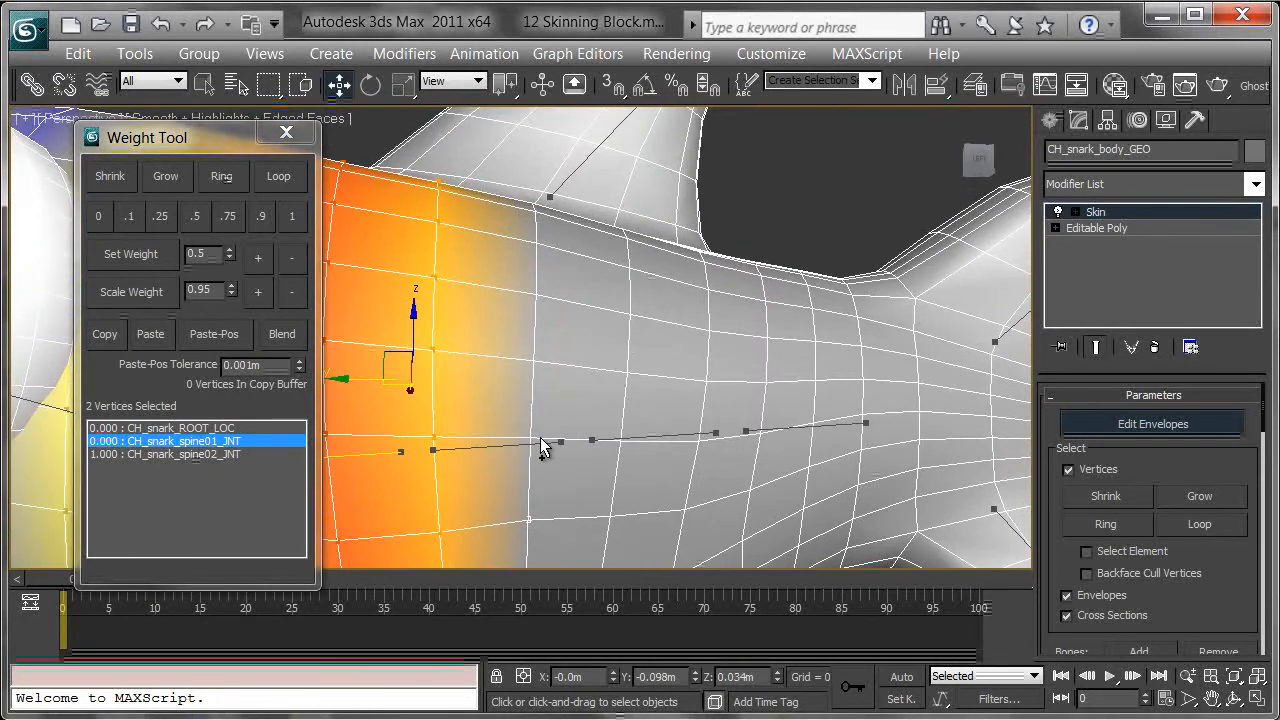
ctrl+click(530, 436)
ctrl+click(534, 361)
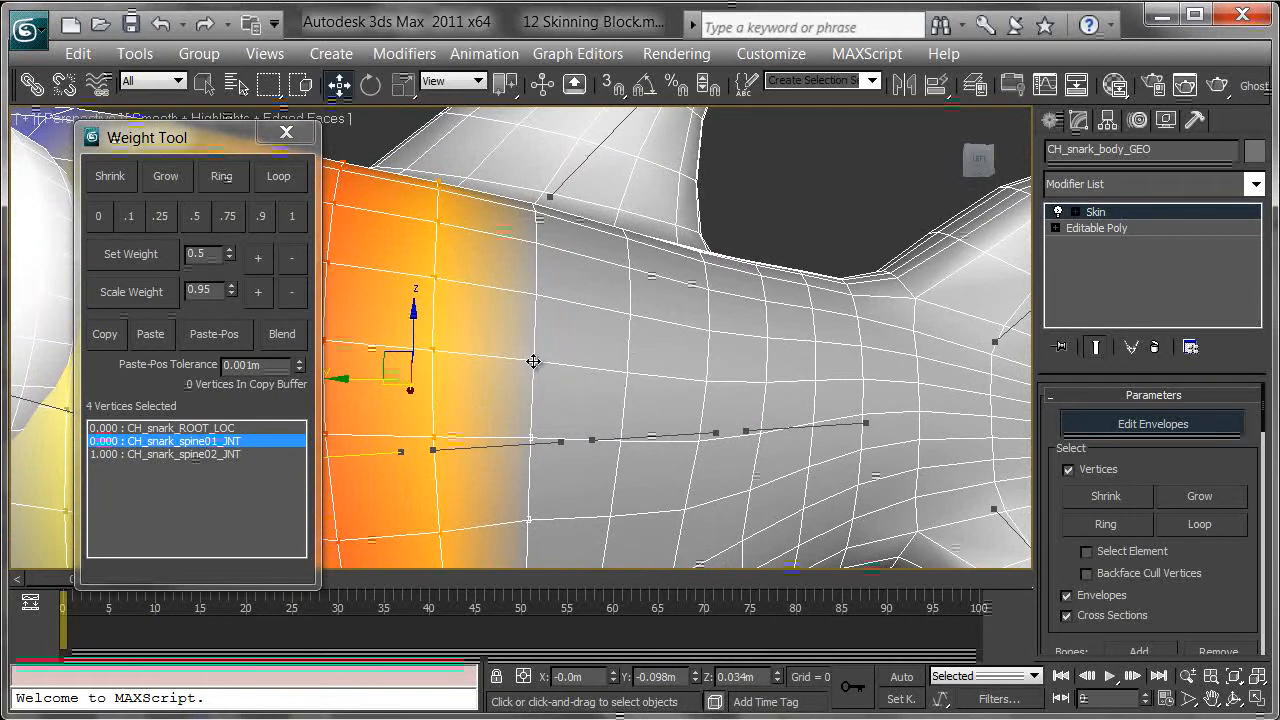
ctrl+click(534, 293)
ctrl+click(537, 249)
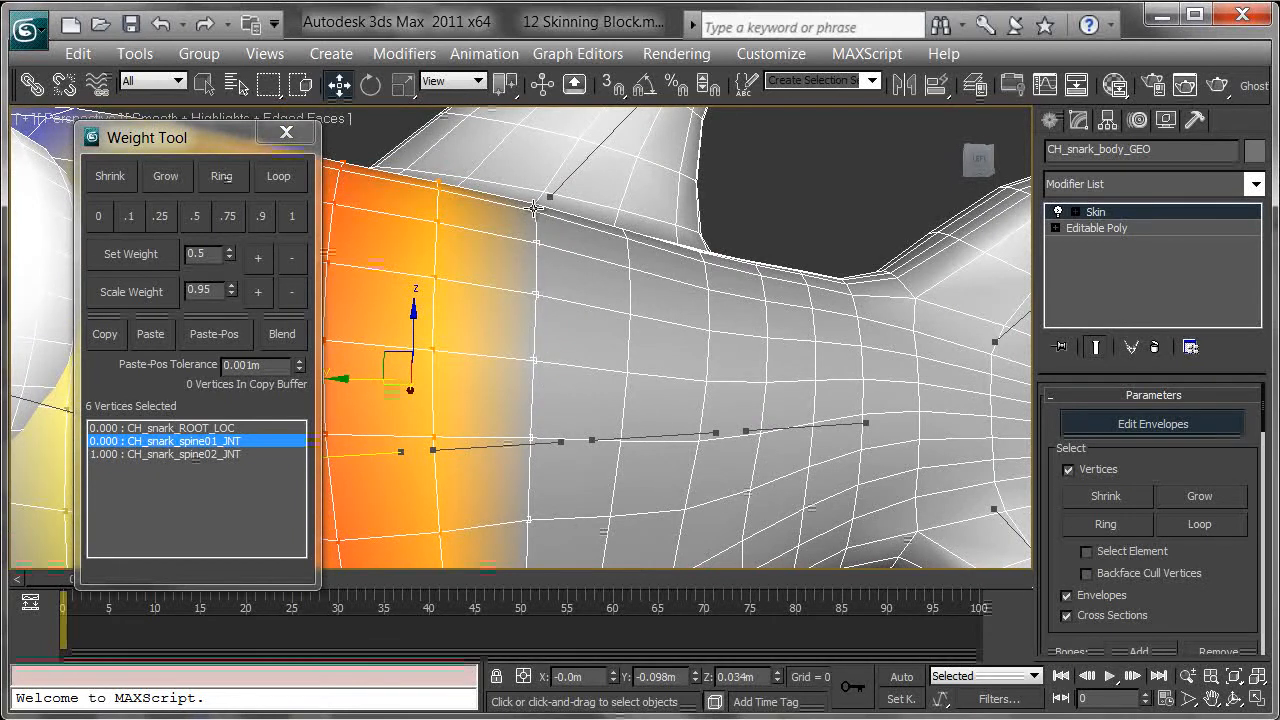
alt+middle_drag(665, 222, 549, 298)
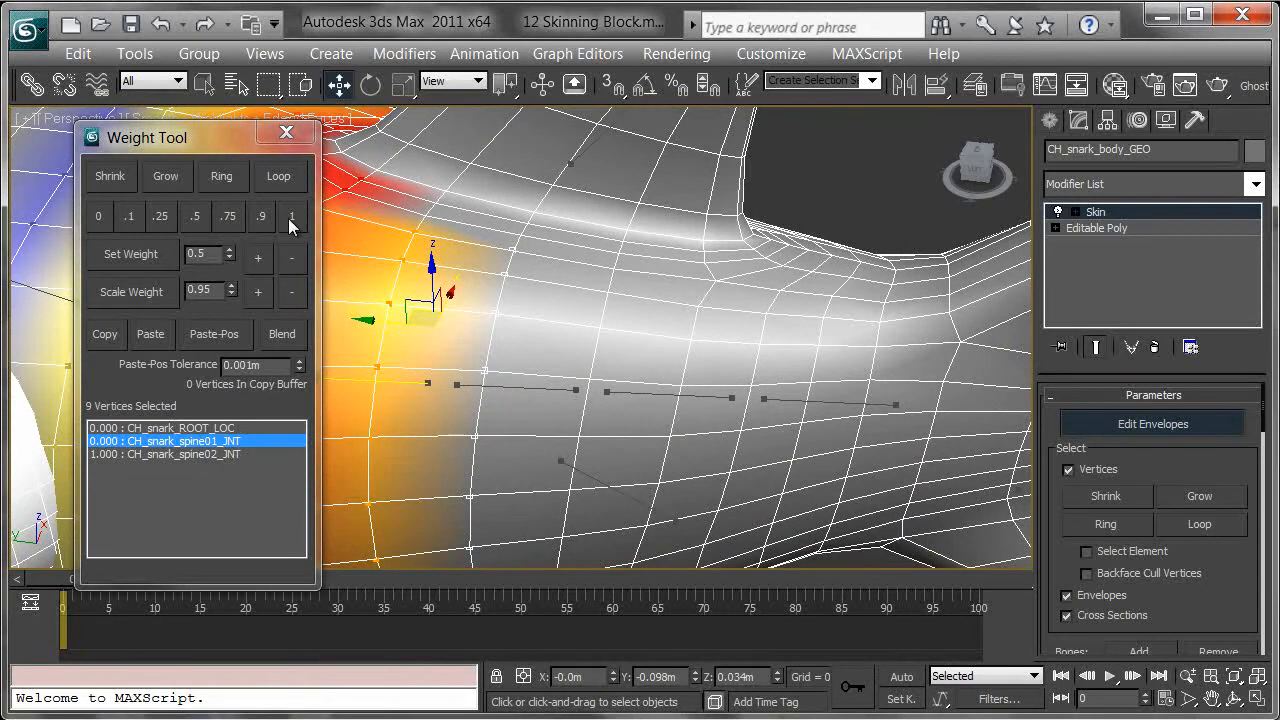
click(165, 212)
Select the left-side vertices of the next loop toward the tail, from above the pectoral fin up to the dorsal fin
alt+middle_drag(435, 330, 698, 438)
scroll(698, 438, up, 2)
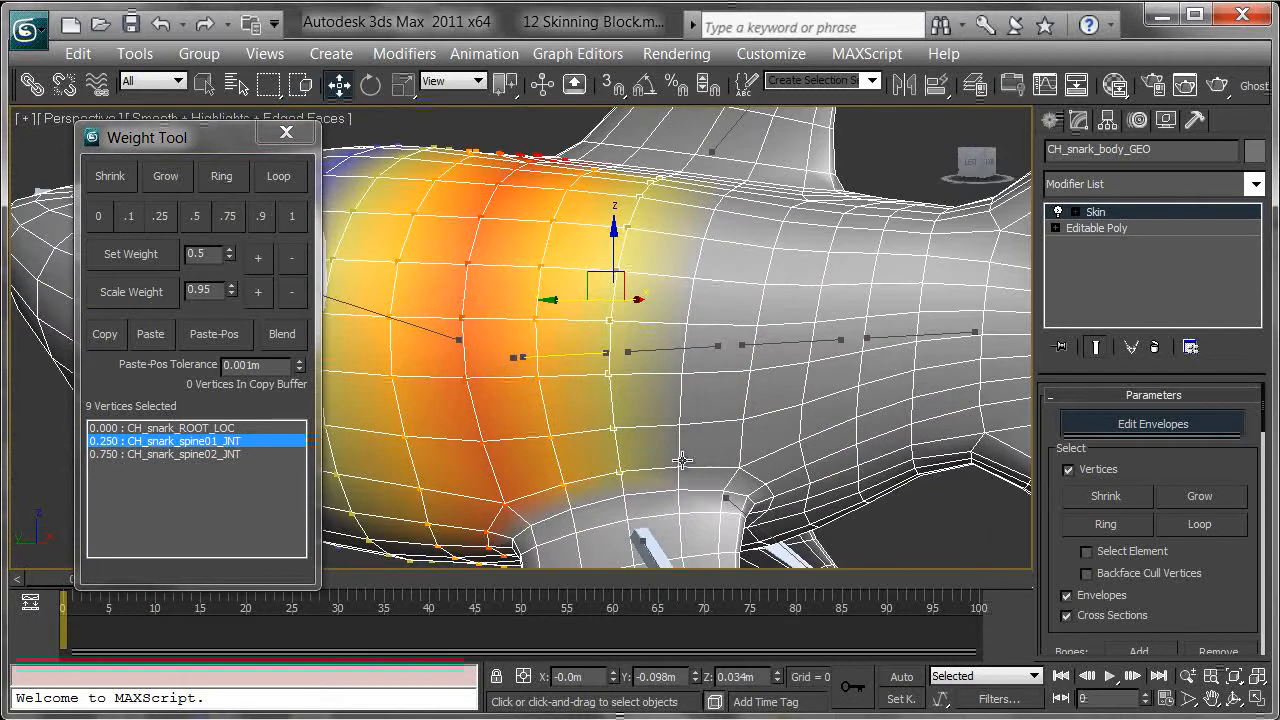
click(679, 465)
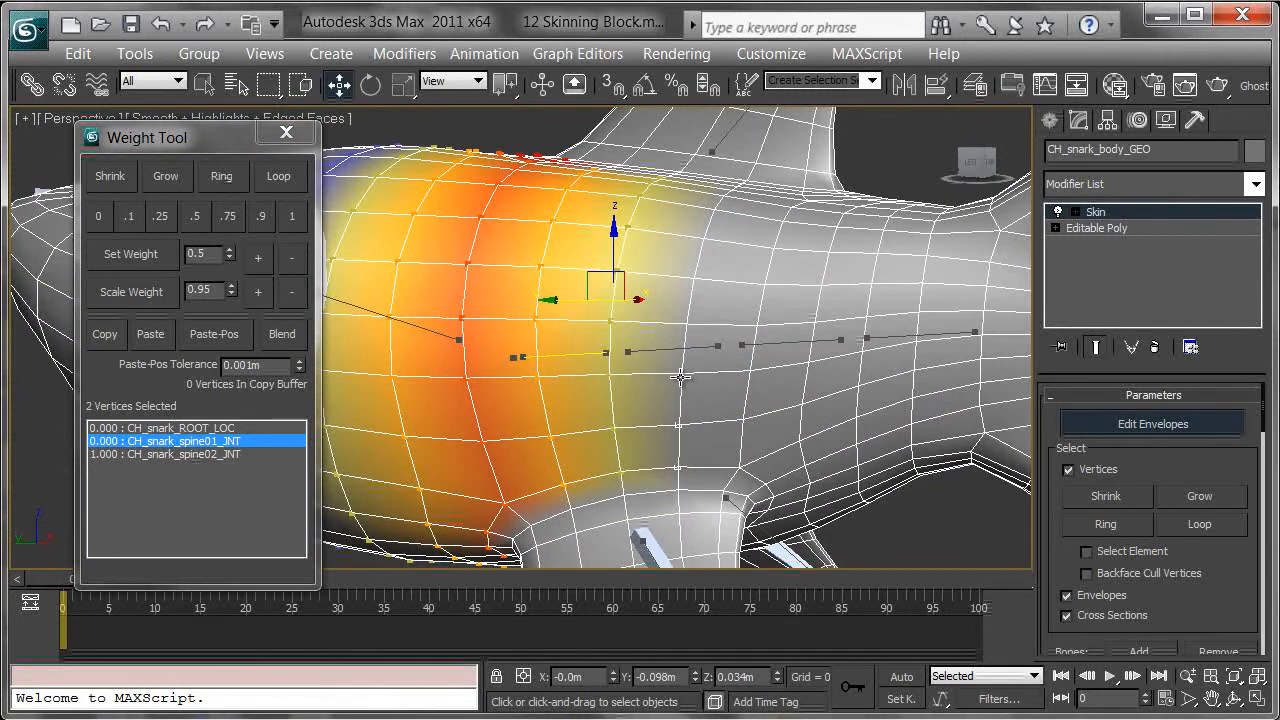
ctrl+click(685, 322)
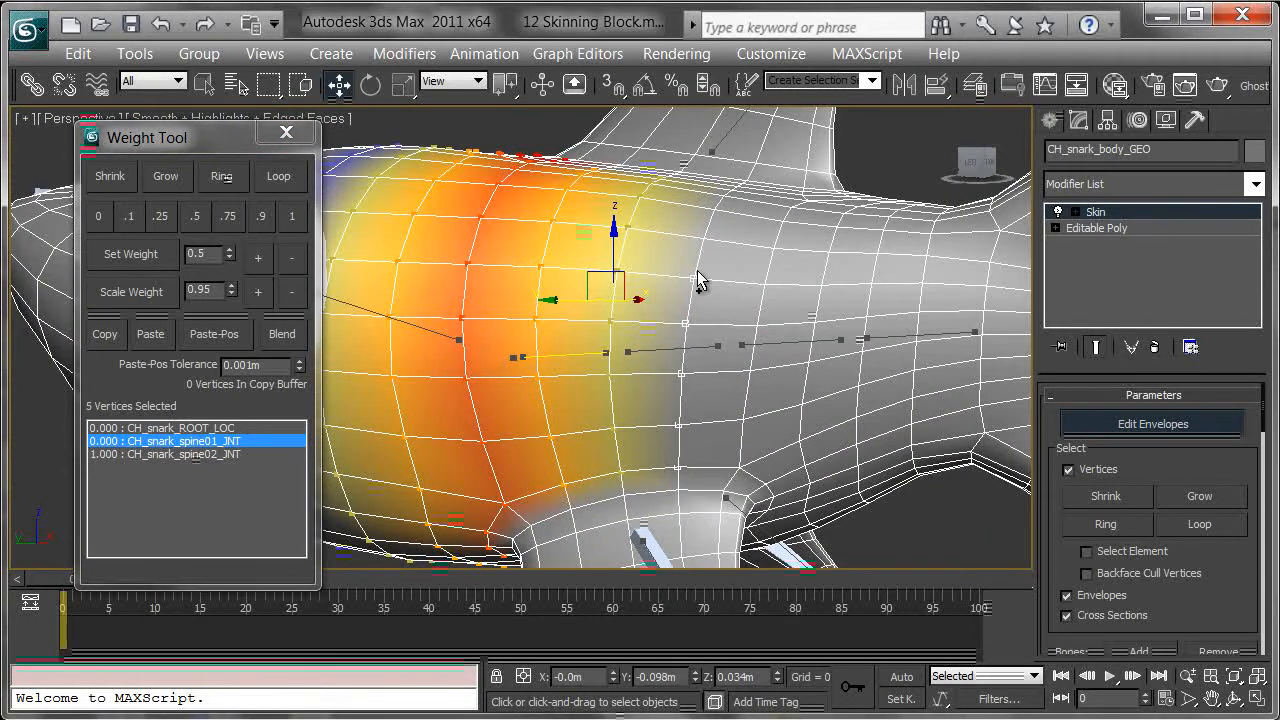
ctrl+click(702, 238)
ctrl+click(716, 210)
alt+middle_drag(757, 236, 704, 367)
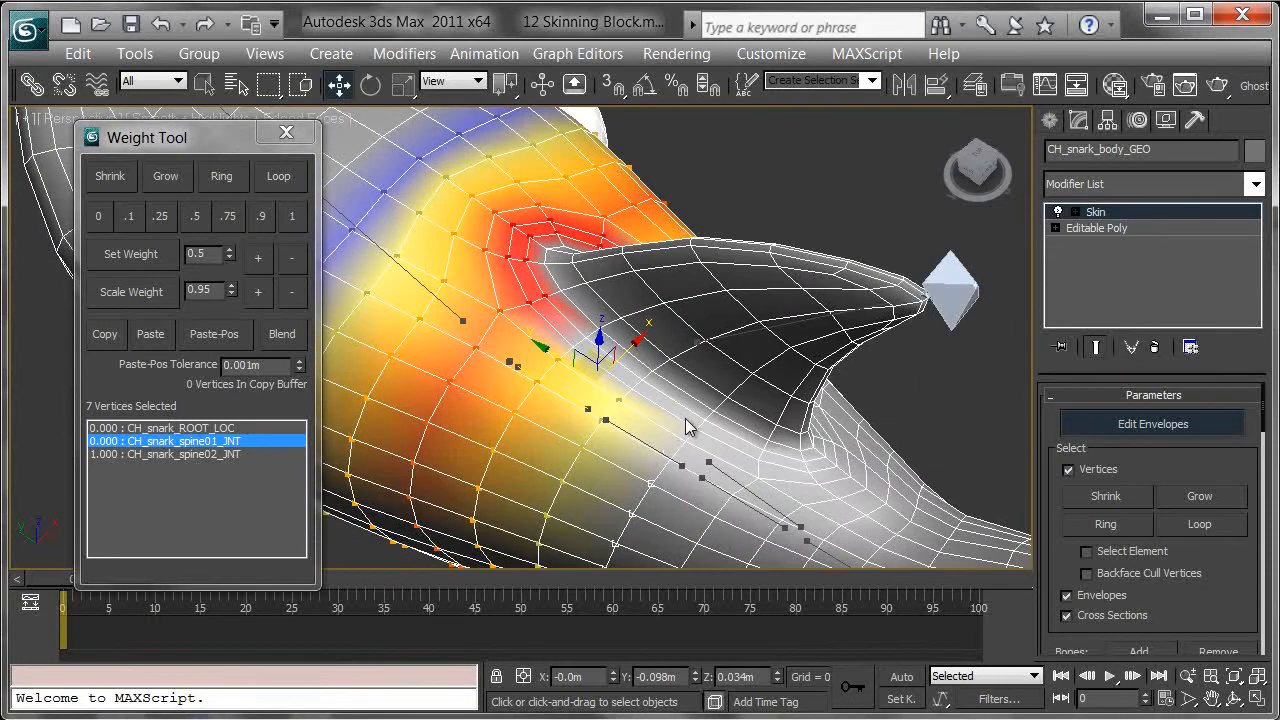
Add the right-side vertices of that loop to the selection and set their spine01 weight to 0.1
alt+middle_drag(686, 442, 561, 342)
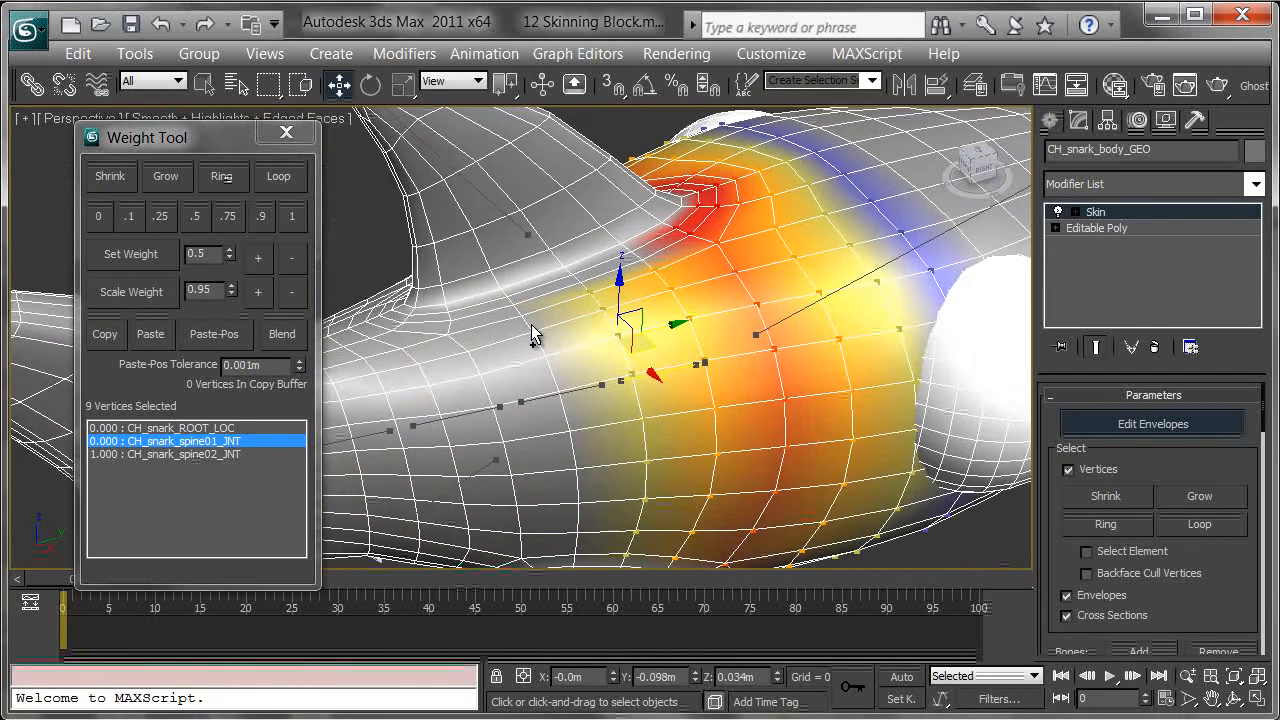
ctrl+click(519, 314)
ctrl+click(531, 330)
ctrl+click(559, 389)
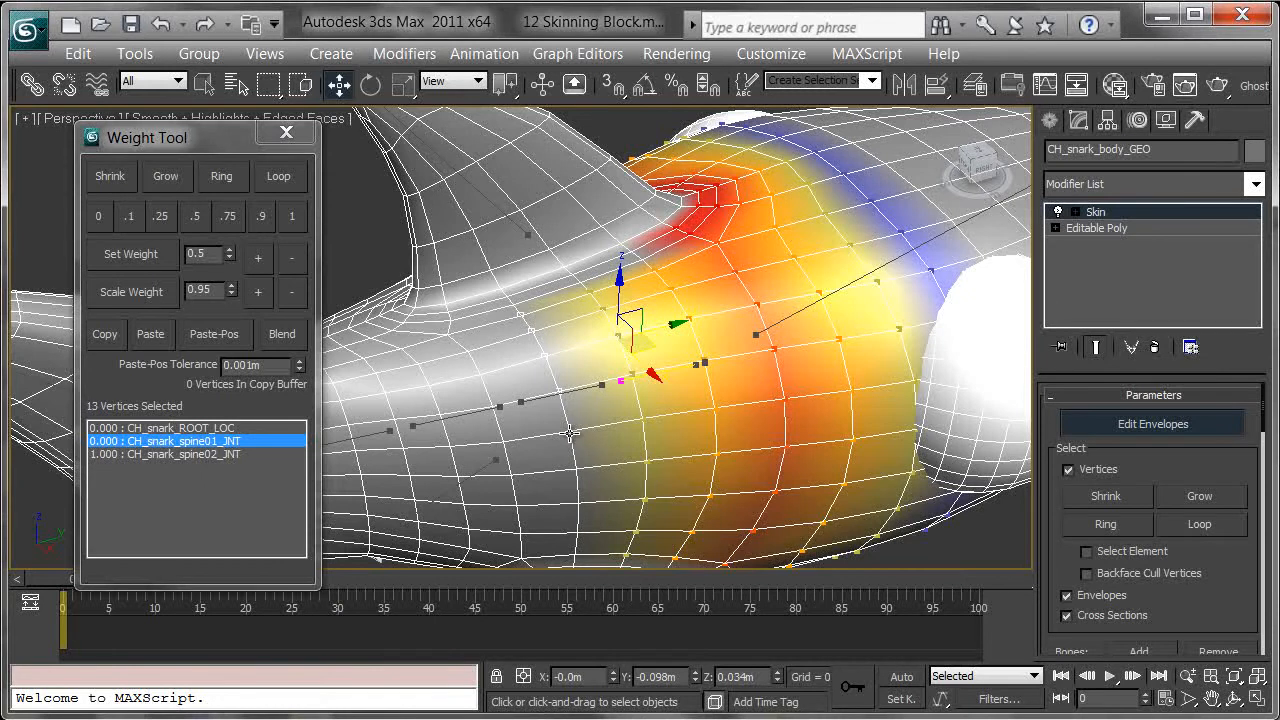
ctrl+click(578, 504)
alt+middle_drag(676, 510, 347, 208)
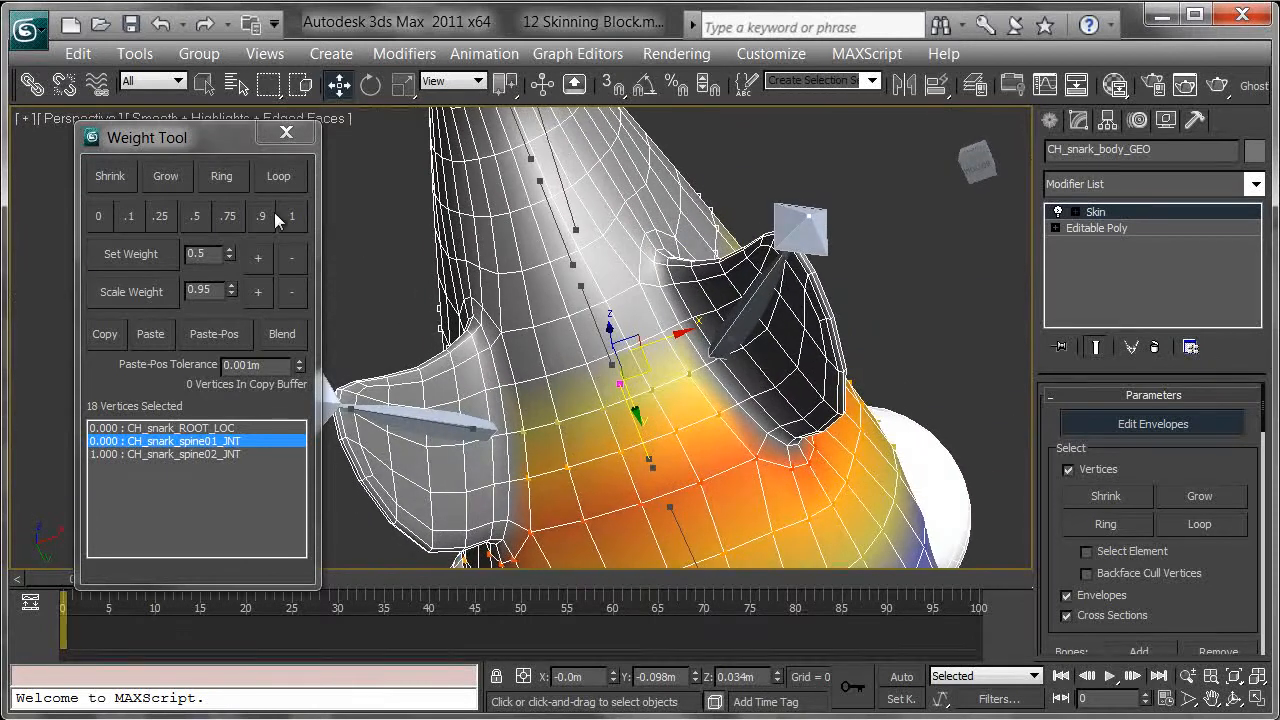
click(140, 222)
Select the five belly vertices of that loop between the pectoral fins and set their spine01 weight to 0.1
alt+middle_drag(507, 389, 531, 328)
click(521, 315)
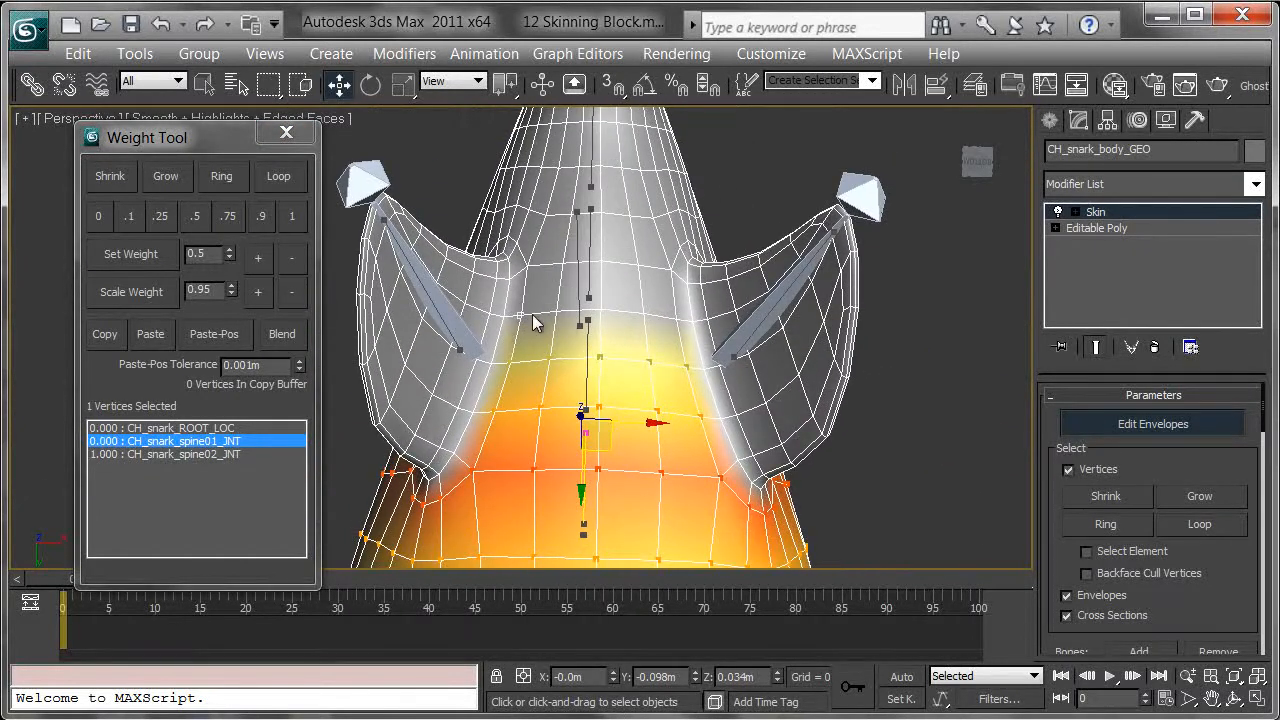
ctrl+click(601, 309)
ctrl+click(645, 314)
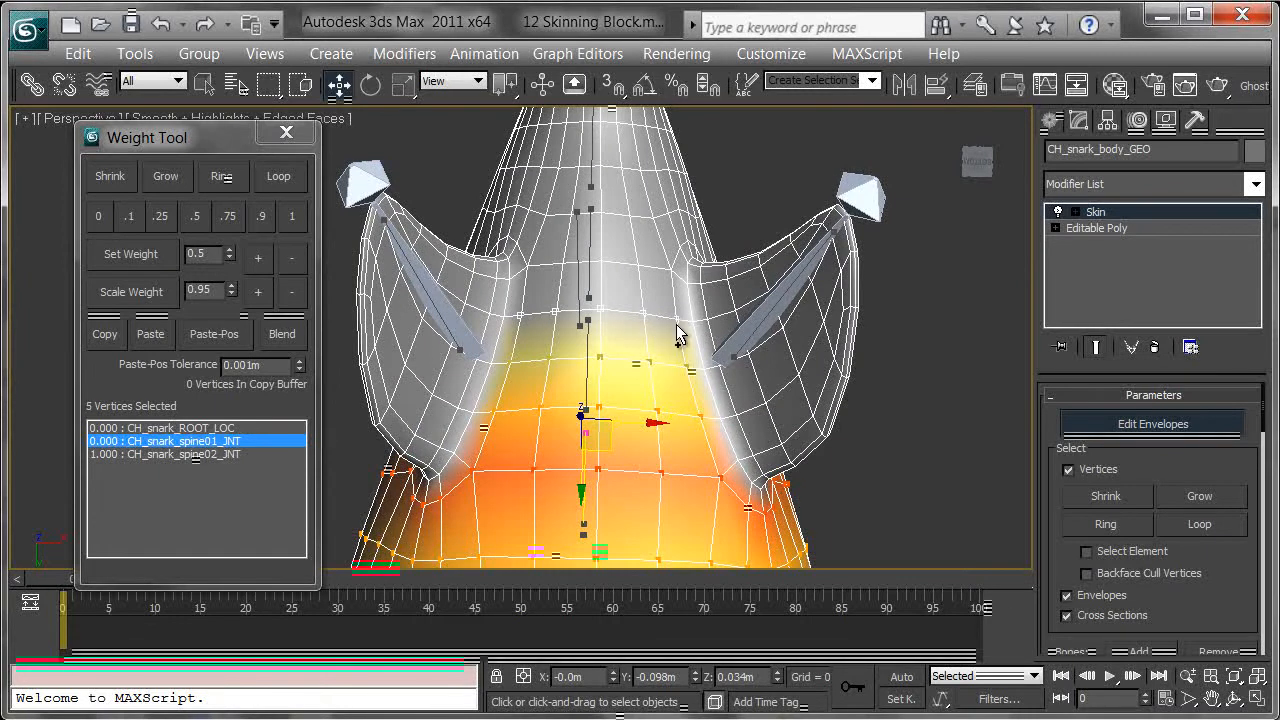
click(128, 216)
Leave envelope editing, show the model in wireframe and select the four spine joints from spine04 to spine01
mouse_move(755, 217)
alt+middle_down()
mouse_move(654, 384)
mouse_move(730, 425)
mouse_move(898, 376)
mouse_move(819, 303)
mouse_move(810, 327)
mouse_move(884, 346)
alt+middle_up()
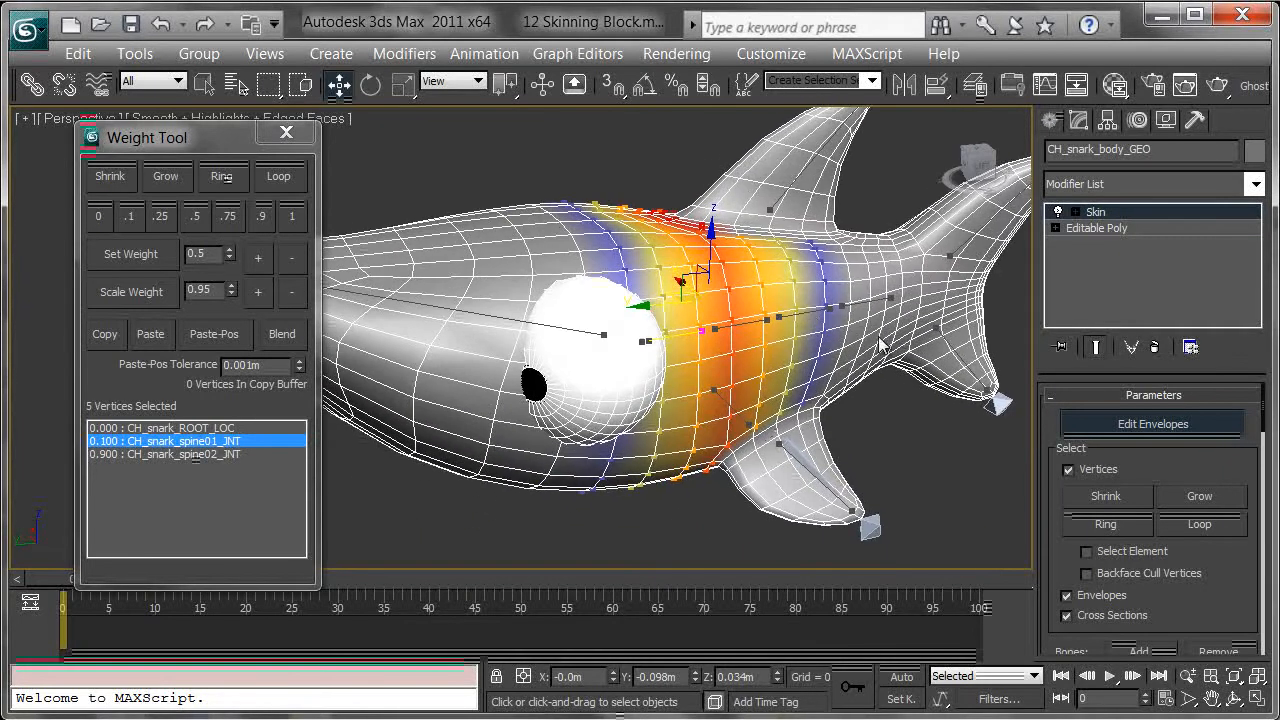
click(1105, 427)
alt+middle_drag(928, 398, 836, 348)
key(F3)
scroll(810, 330, up, 5)
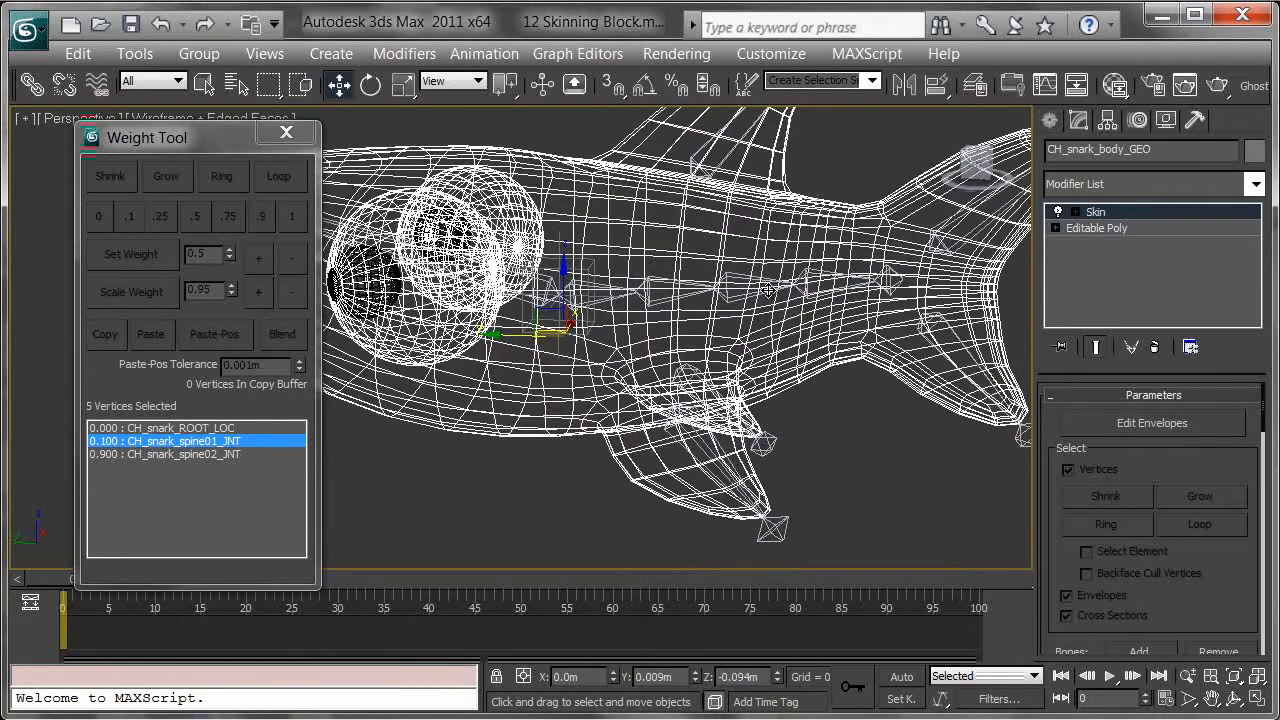
click(895, 266)
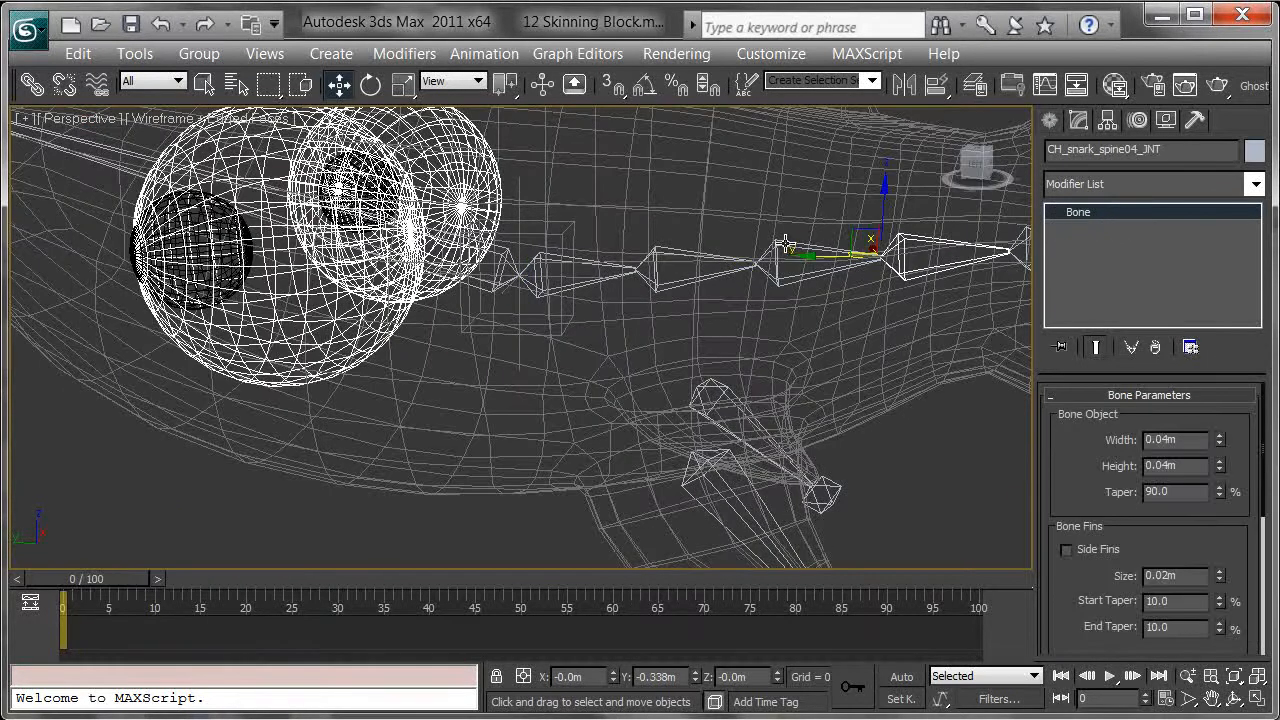
ctrl+click(786, 243)
ctrl+click(666, 248)
ctrl+click(581, 287)
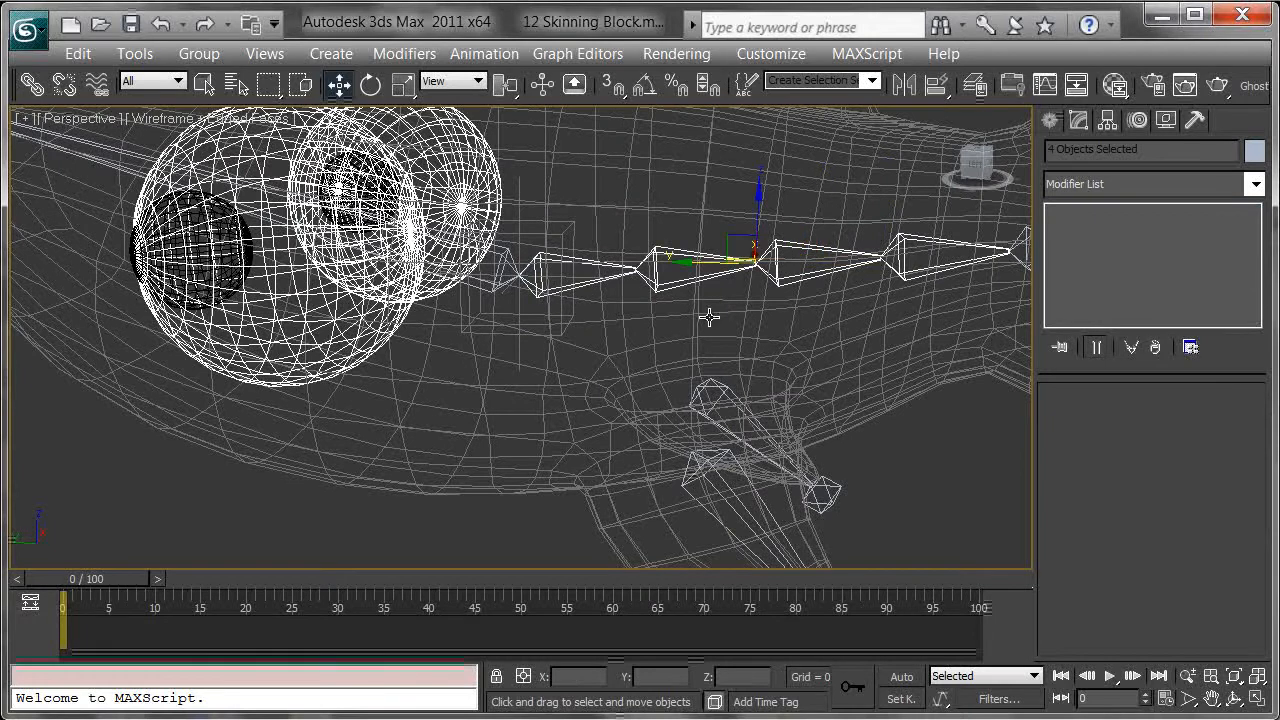
Set the four joints to rotate around their own pivot points and return the viewport to shaded display
alt+middle_drag(581, 287, 688, 380)
key(e)
drag(507, 86, 508, 114)
alt+middle_drag(808, 282, 763, 345)
mouse_move(838, 382)
alt+middle_down()
mouse_move(814, 329)
mouse_move(843, 371)
mouse_move(835, 308)
mouse_move(619, 312)
alt+middle_up()
key(F4)
key(F3)
Try rotating the four spine joints together to test how the body bends
drag(574, 289, 560, 240)
alt+middle_drag(560, 240, 536, 358)
key(F4)
drag(555, 326, 560, 282)
alt+middle_drag(580, 285, 641, 315)
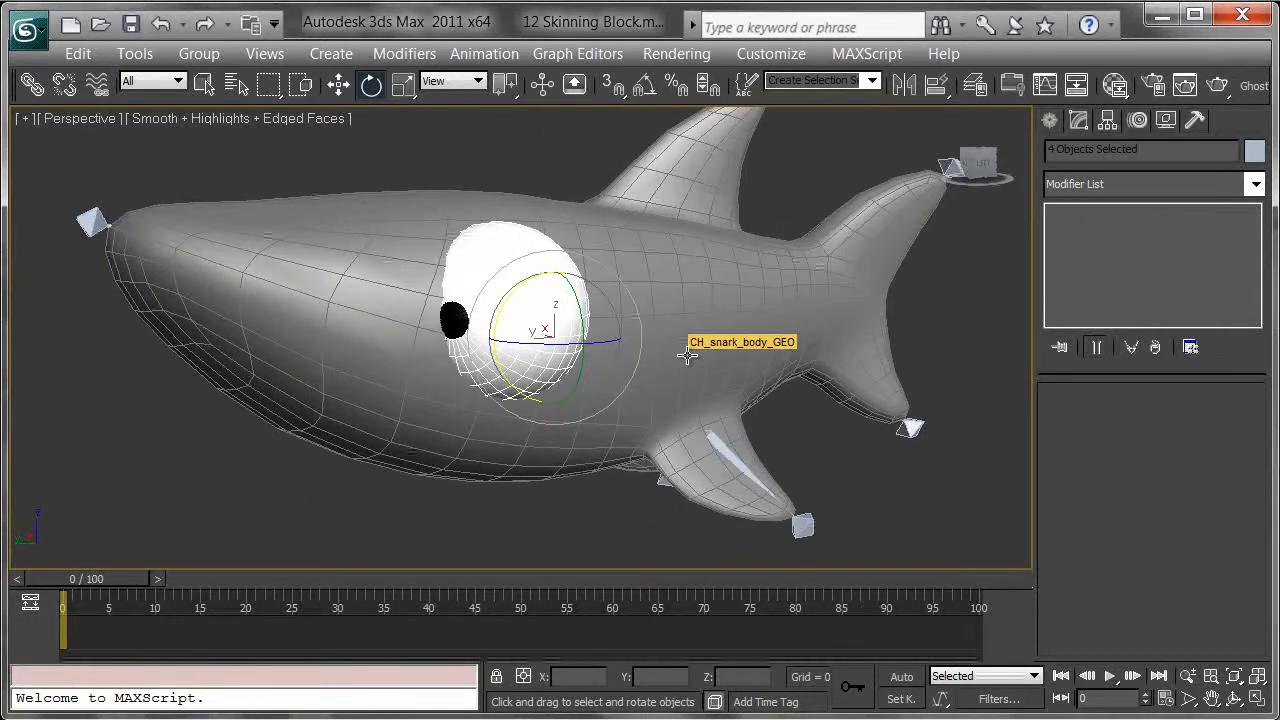
alt+middle_drag(687, 355, 848, 428)
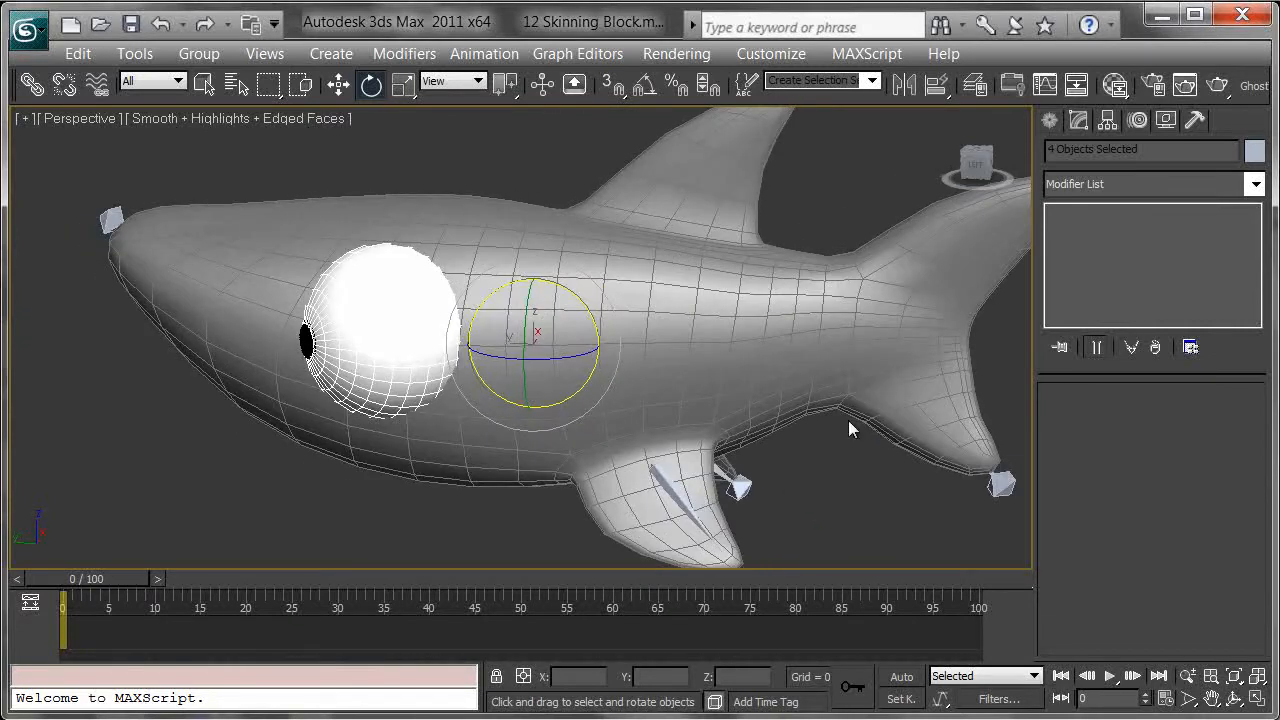
Turn on Auto Key and rotate the four spine joints at frame 25 to bend the tail upward
click(901, 678)
drag(96, 579, 286, 571)
key(e)
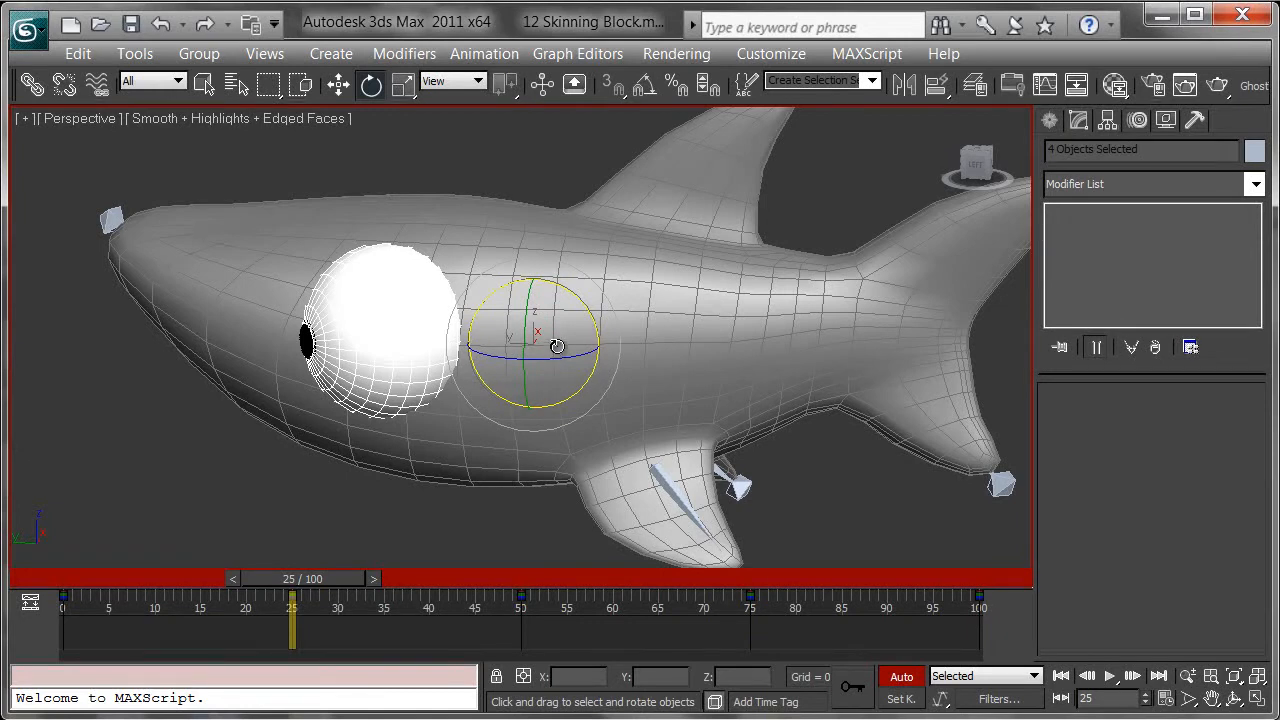
middle_drag(556, 349, 556, 335)
drag(561, 272, 515, 242)
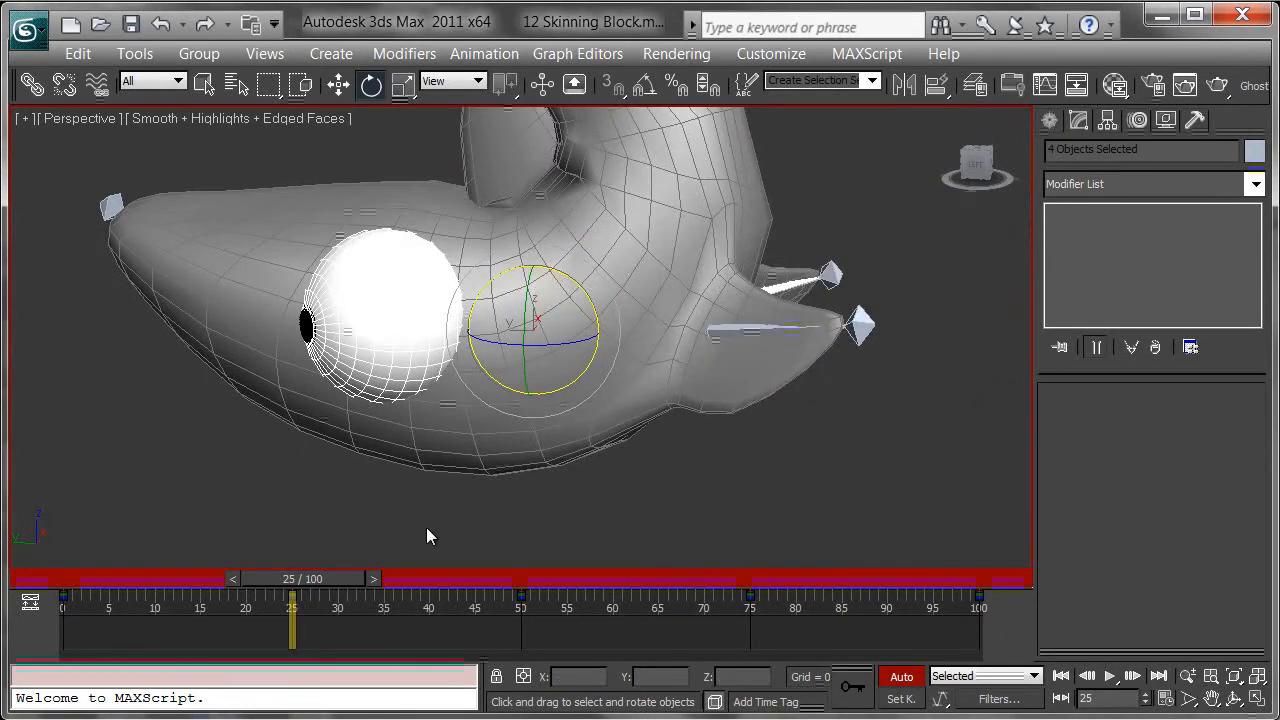
Key the spine joints bent the opposite way at frame 50 and bent sideways at frame 75
drag(331, 574, 548, 576)
drag(560, 277, 624, 312)
drag(563, 586, 783, 562)
key(e)
alt+middle_drag(760, 468, 545, 546)
drag(515, 396, 470, 430)
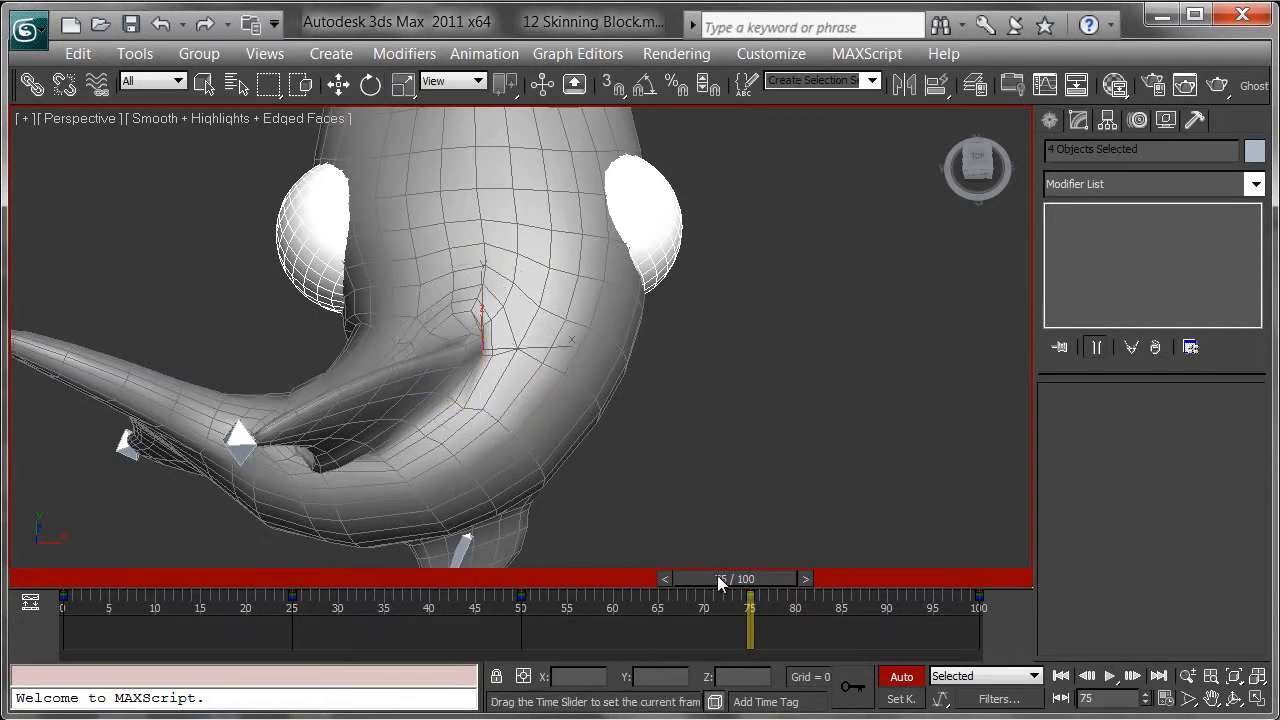
At frame 100, rotate the spine joints about the body's length to twist the tail, and examine the deformation
drag(714, 573, 1020, 578)
alt+middle_drag(514, 391, 549, 297)
drag(549, 297, 666, 444)
alt+middle_drag(666, 444, 666, 366)
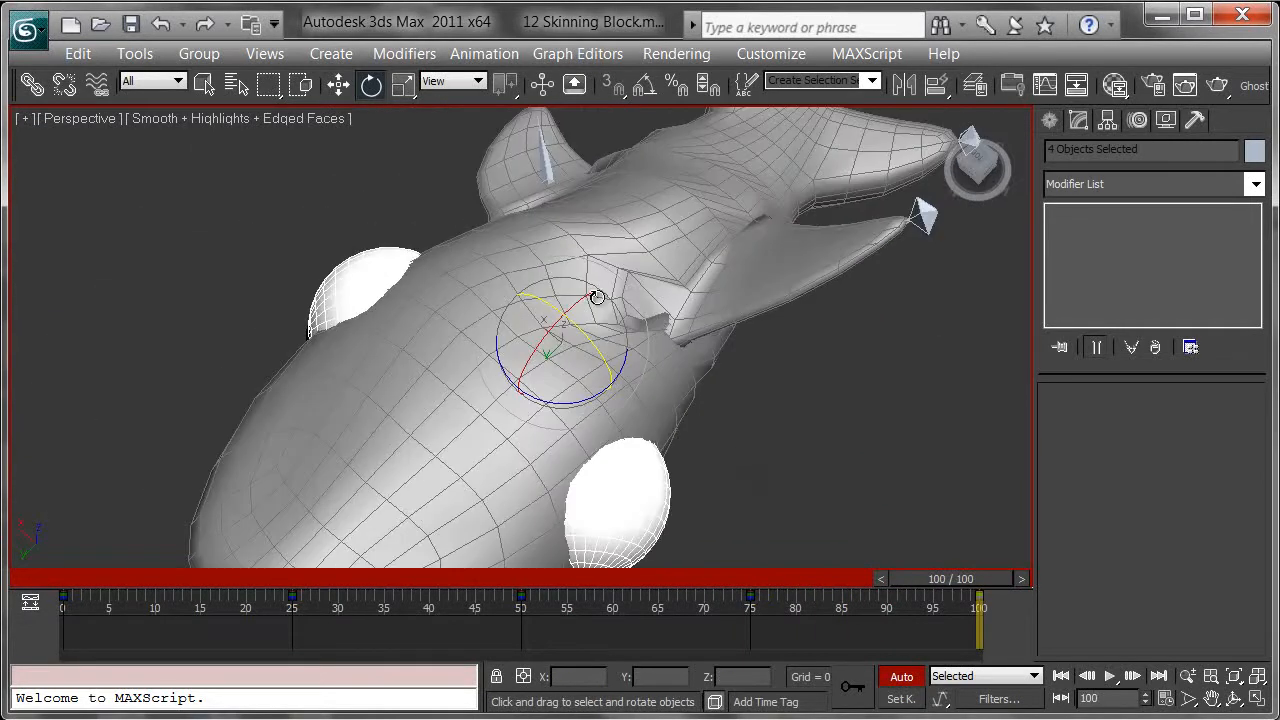
alt+middle_drag(694, 275, 631, 483)
alt+middle_drag(685, 411, 676, 532)
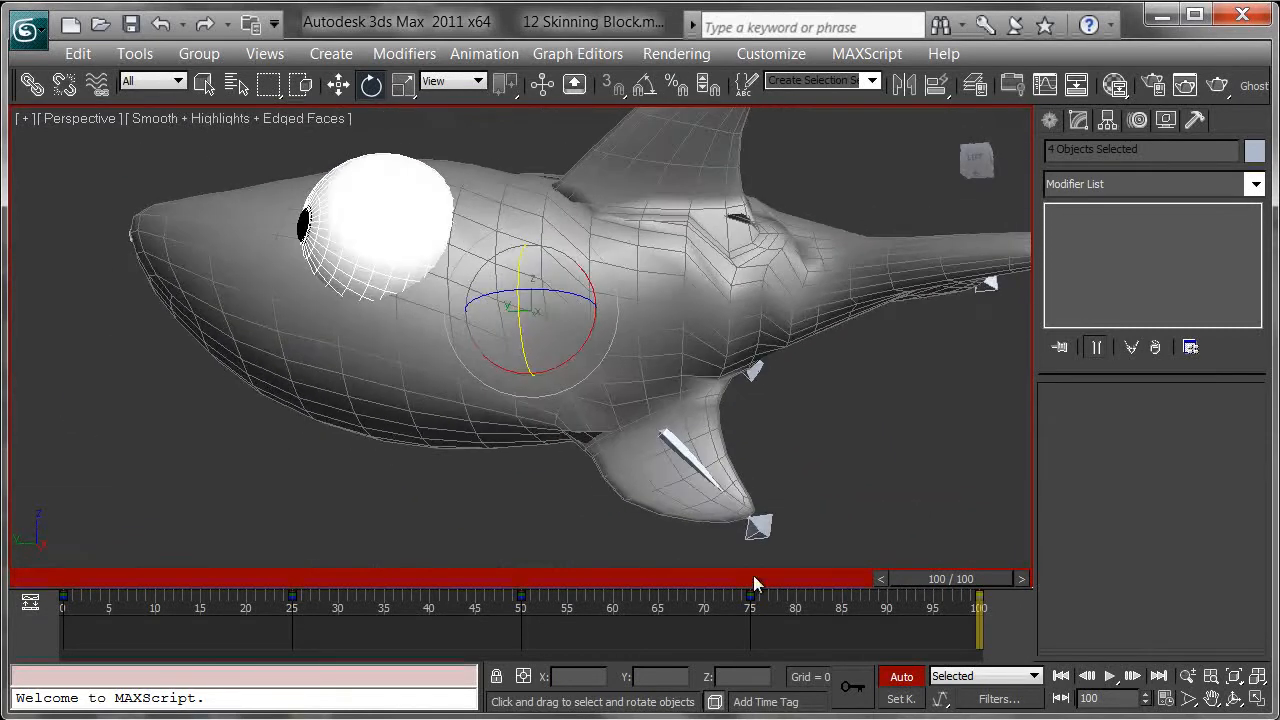
Return the animation to frame 0 and turn off Auto Key
drag(955, 583, 1104, 576)
key(Home)
key(e)
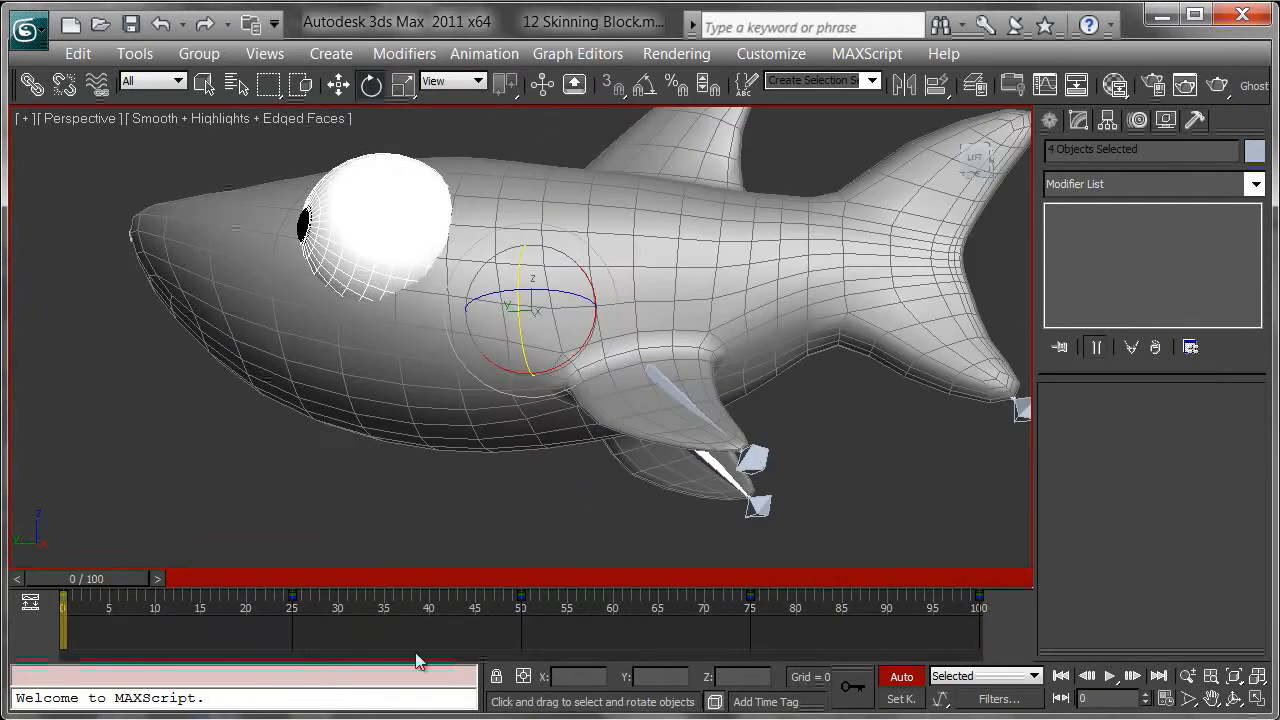
click(902, 677)
Deselect the spine joints with the whole fish in view
alt+middle_drag(760, 450, 720, 262)
scroll(724, 263, down, 3)
middle_drag(744, 310, 800, 270)
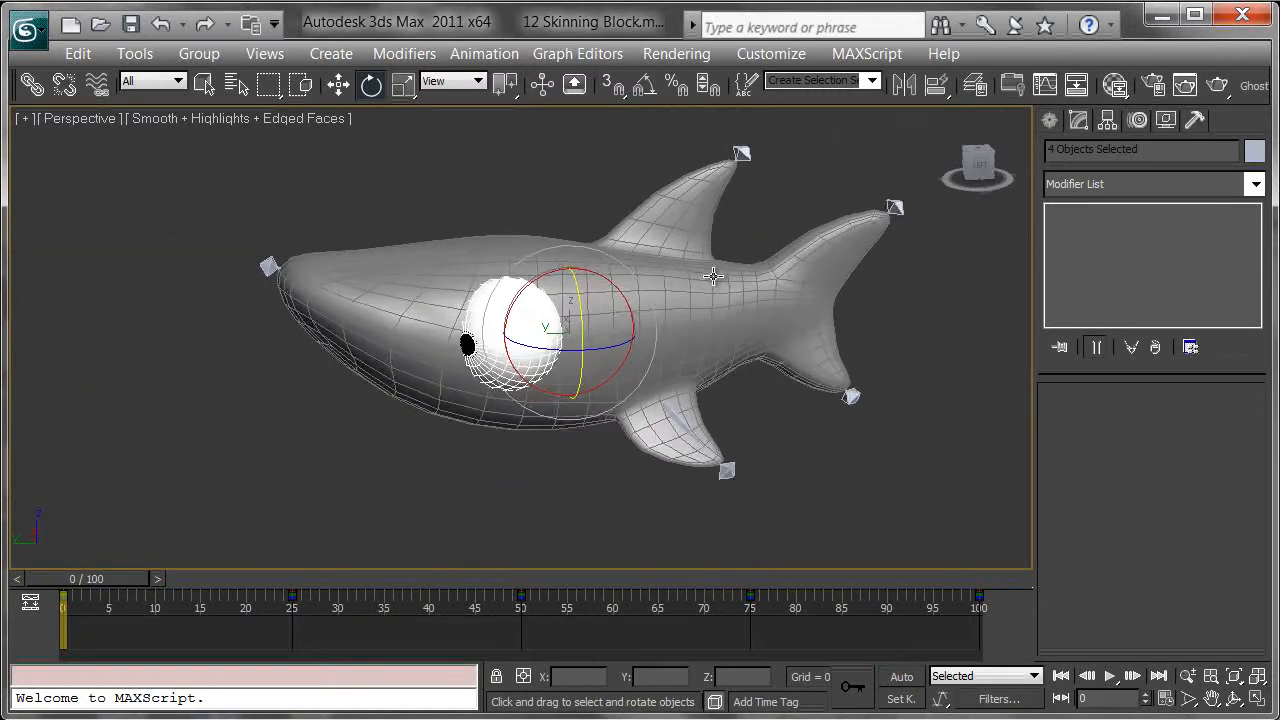
click(878, 422)
mouse_move(700, 405)
alt+middle_down()
mouse_move(537, 437)
mouse_move(749, 411)
mouse_move(734, 389)
mouse_move(709, 480)
mouse_move(749, 486)
alt+middle_up()
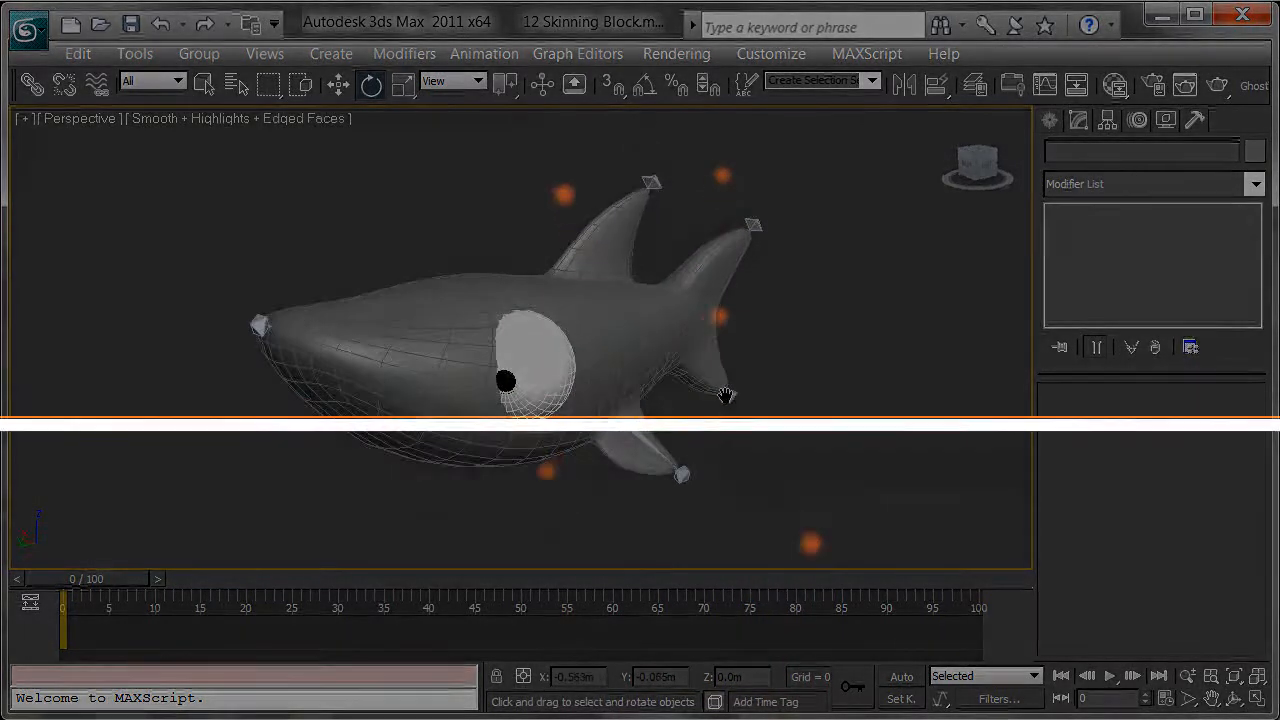